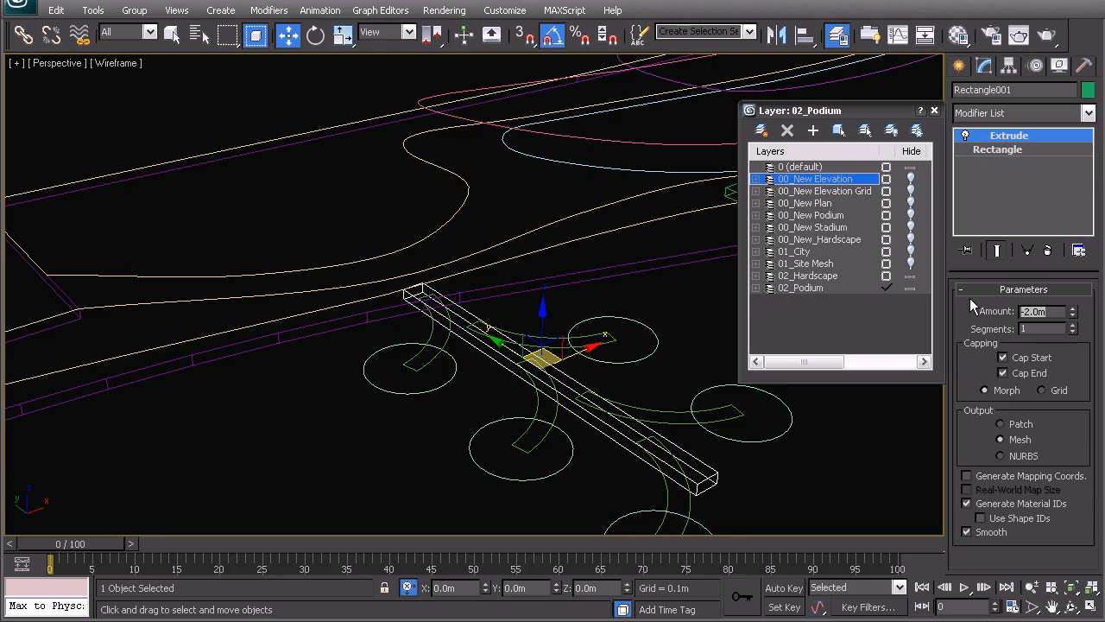
Step: Set the rectangular walkway's extrusion amount to -0.3 m and clear the selection
key("BackSpace")
type("3")
key("Return")
middle_click_drag(496, 380, 461, 363)
left_click(500, 388)
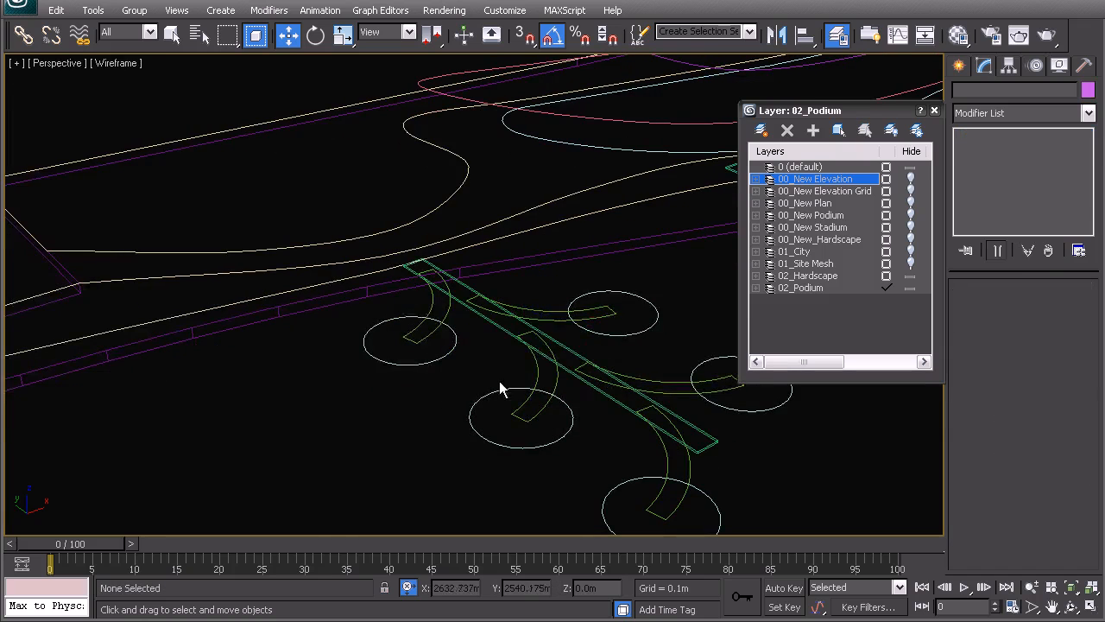
Step: Copy the rectangular walkway's Extrude modifier and paste it as an instance onto the curved arm Arc002
left_click(563, 352)
right_click(993, 151)
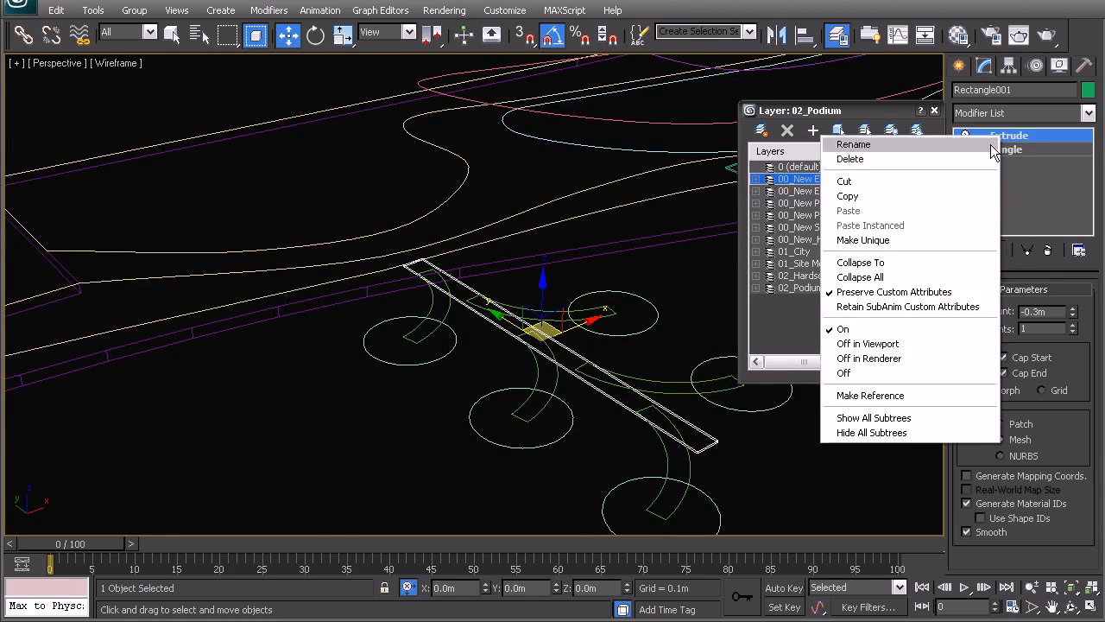
left_click(924, 196)
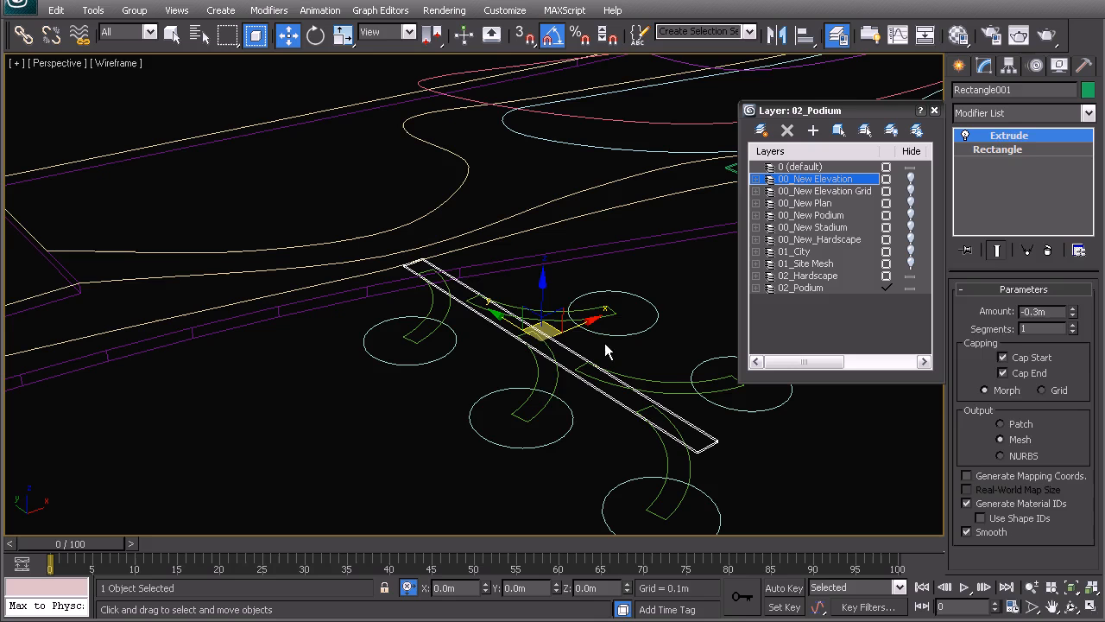
left_click(558, 376)
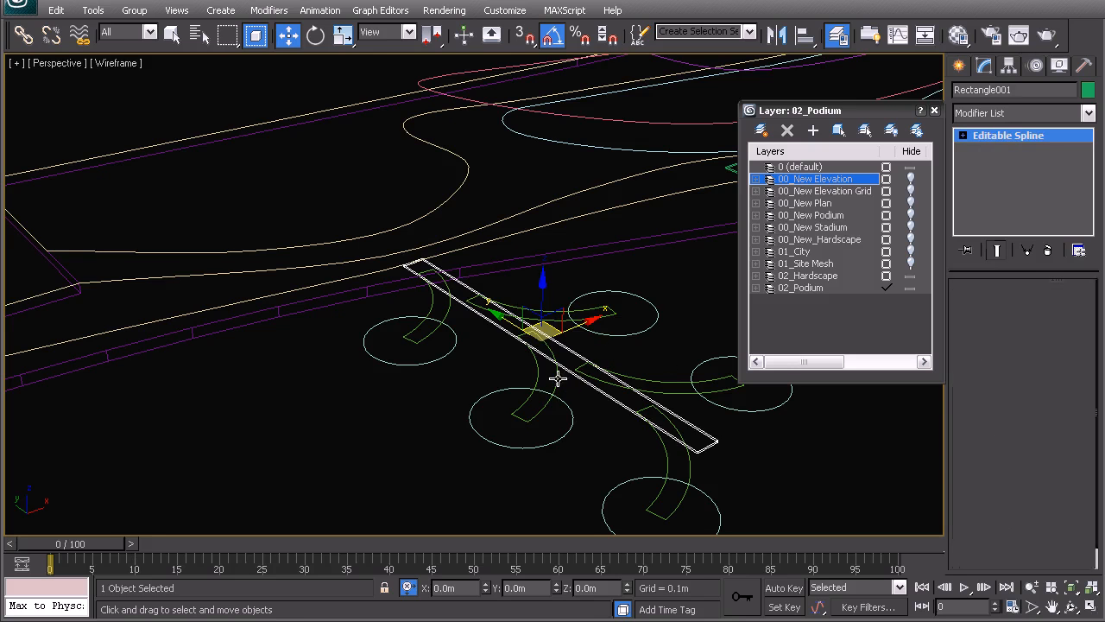
right_click(999, 145)
left_click(950, 156)
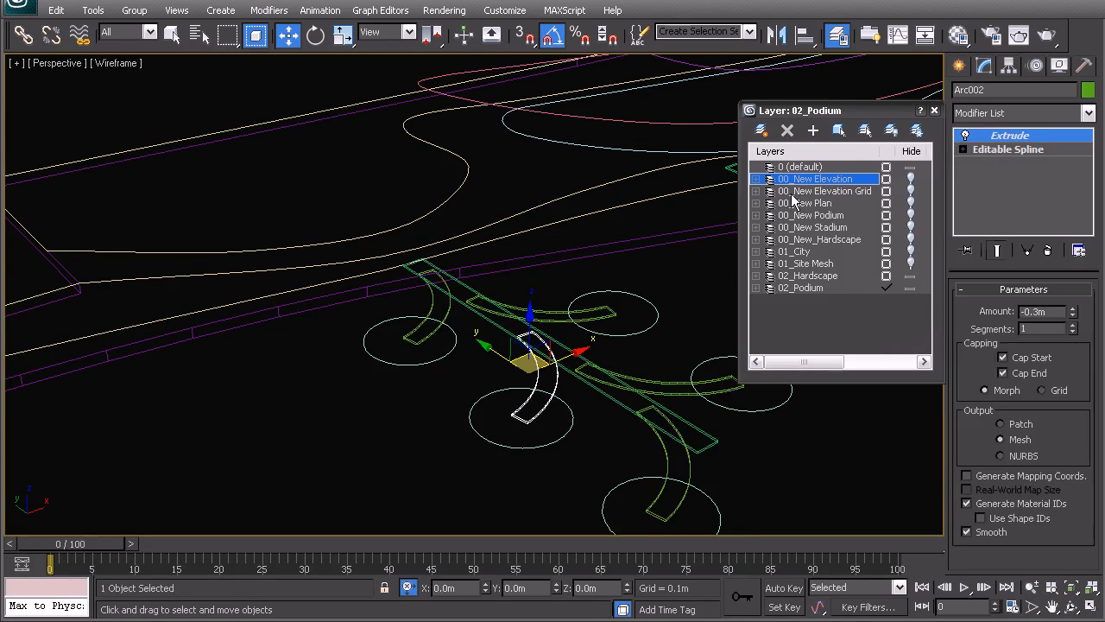
Step: Select the first rectangular walkway and check in shaded view how it overlaps the curved arms
middle_click_drag(498, 324, 487, 270)
left_click(553, 321)
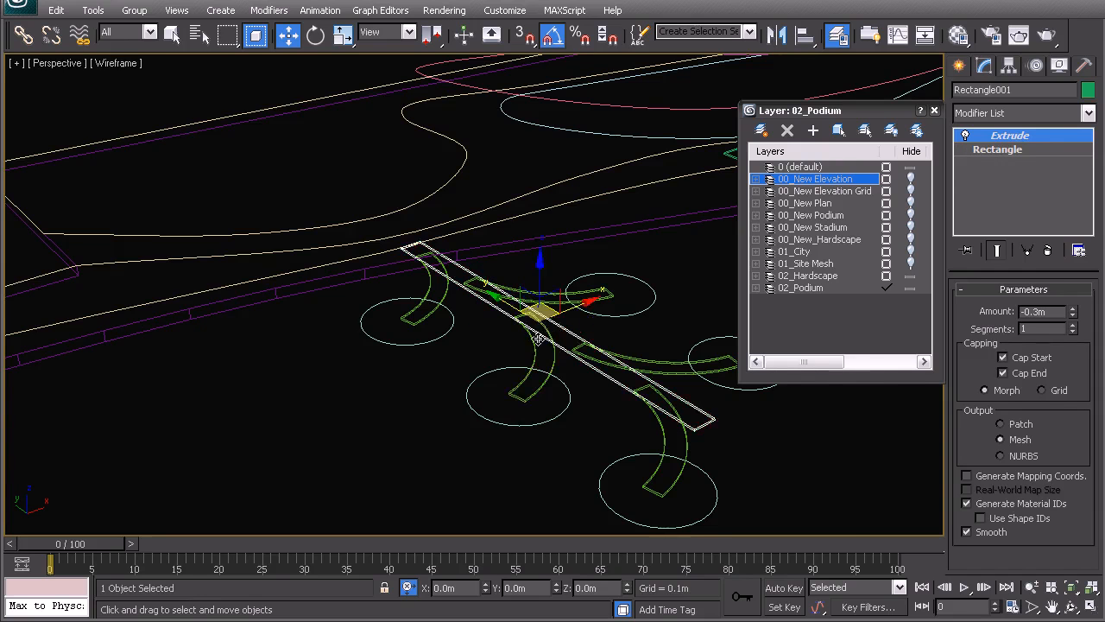
scroll(532, 334, "down", 2)
scroll(519, 338, "up", 4)
scroll(566, 368, "up", 1)
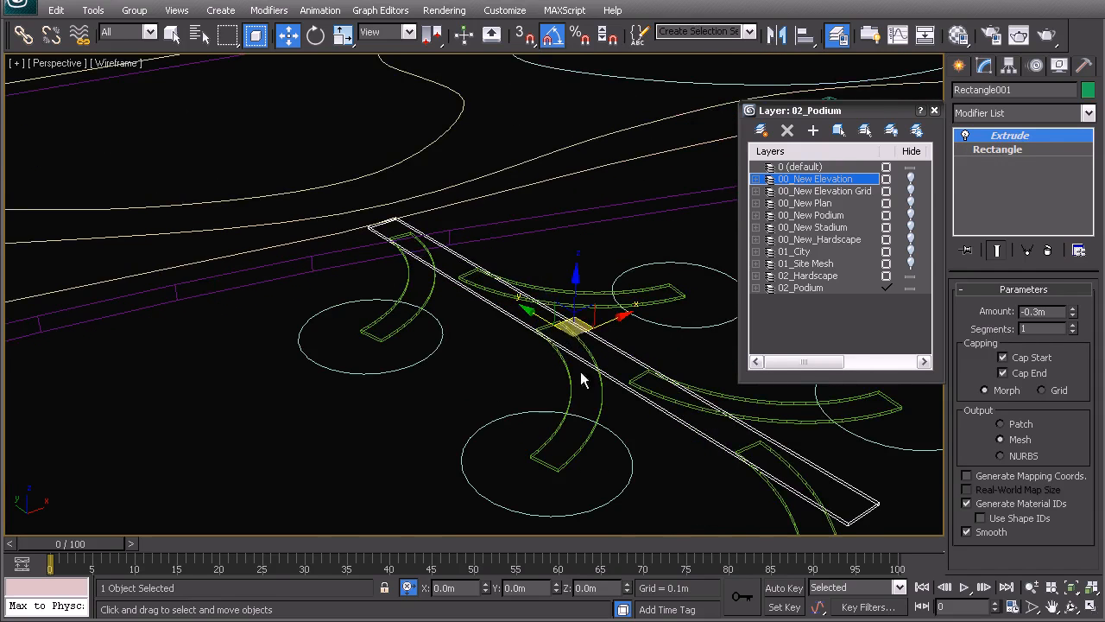
key("F3")
key("F3")
scroll(585, 347, "down", 1)
scroll(587, 349, "down", 3)
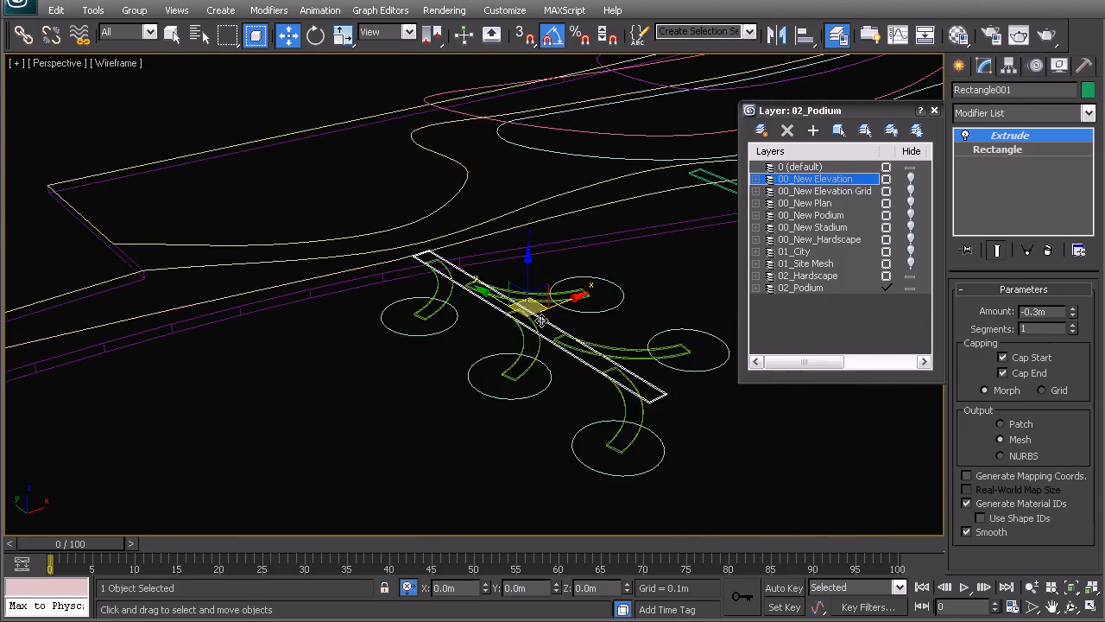
Step: Add the remaining rectangular walkways along the podium edge to the selection and raise all five 0.1 m in Z
scroll(544, 328, "down", 3)
middle_click_drag(547, 358, 438, 380)
left_click(619, 303, "ctrl")
middle_click_drag(631, 332, 386, 440)
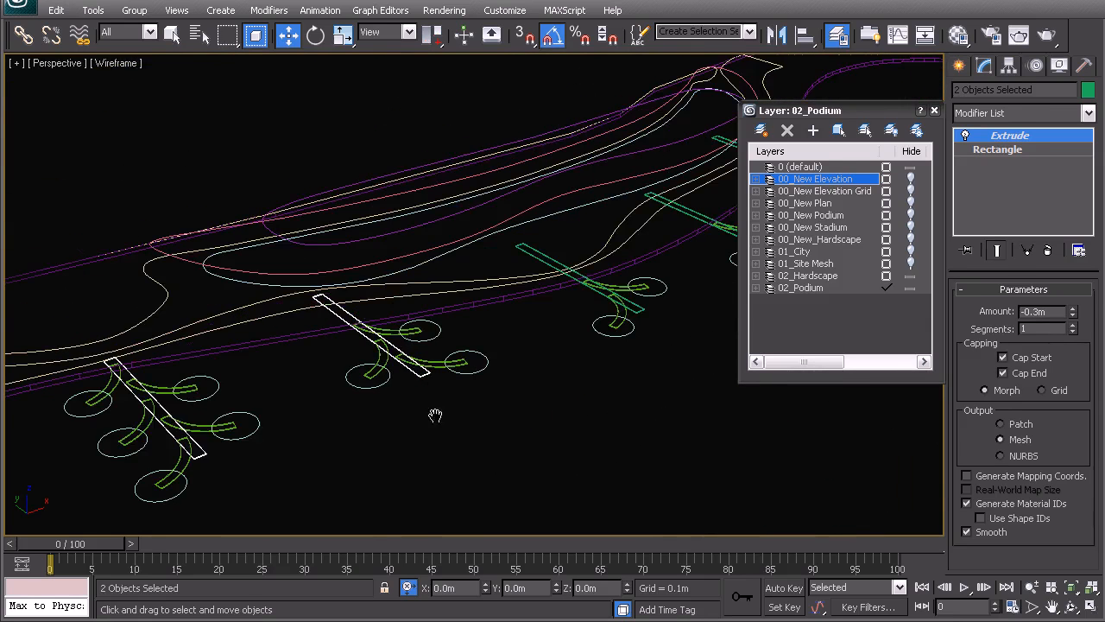
left_click(643, 312, "ctrl")
middle_click_drag(599, 341, 382, 435)
key("ctrl+s")
left_click(613, 314, "ctrl")
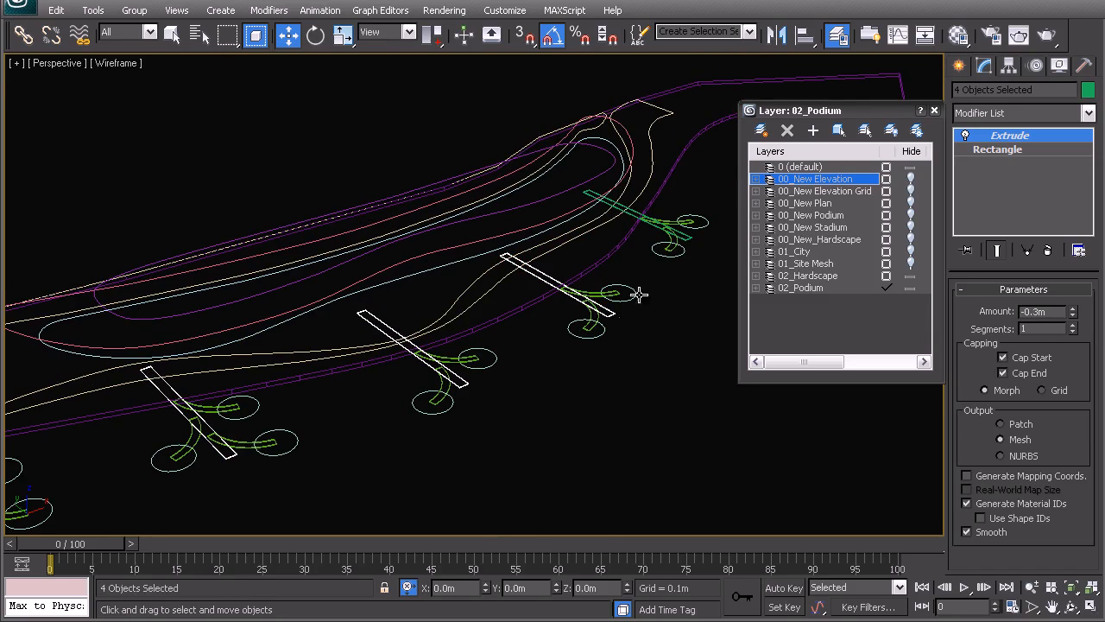
left_click(685, 234, "ctrl")
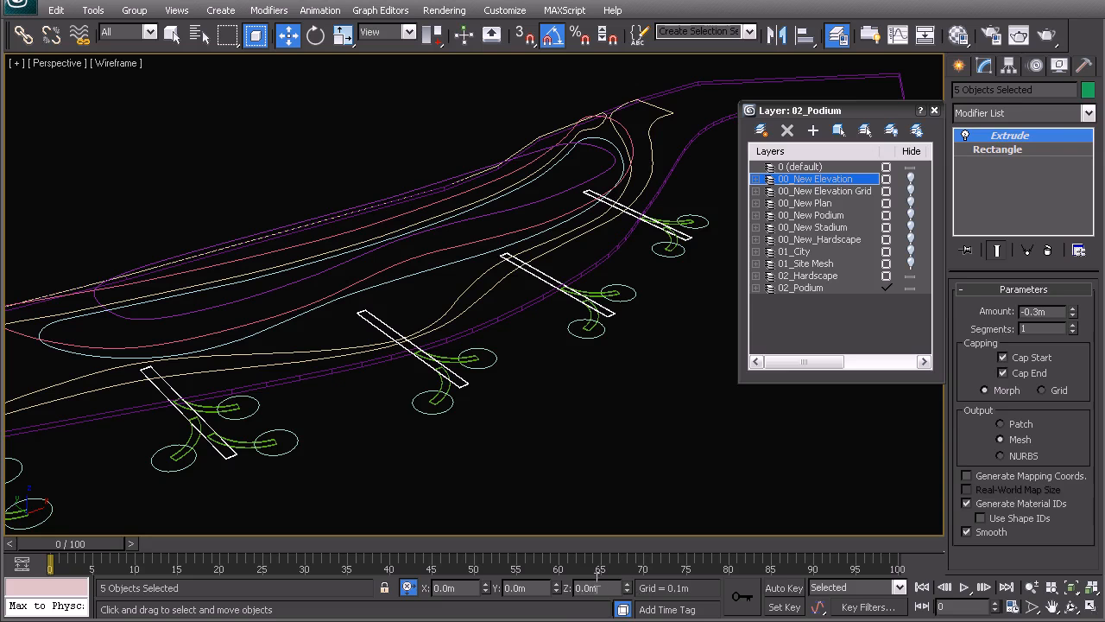
type("0.1")
key("Return")
left_click(610, 494)
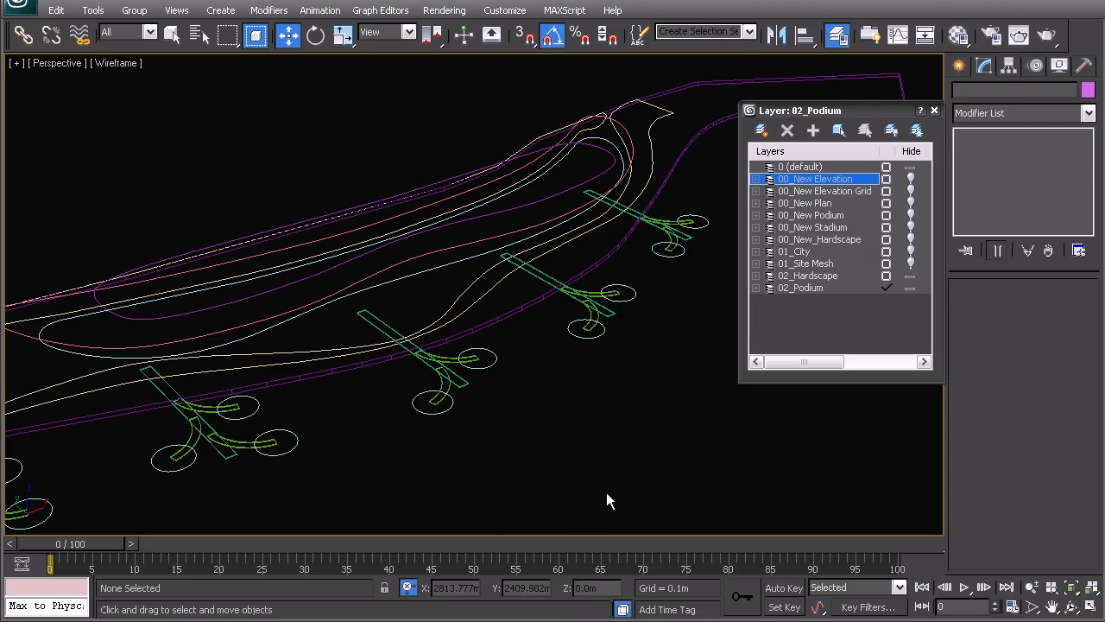
Step: Add an Extrude modifier with an amount of -0.5 m to a circular platform beside the first walkway
middle_click_drag(69, 427, 333, 350)
scroll(333, 350, "up", 2)
scroll(333, 349, "up", 2)
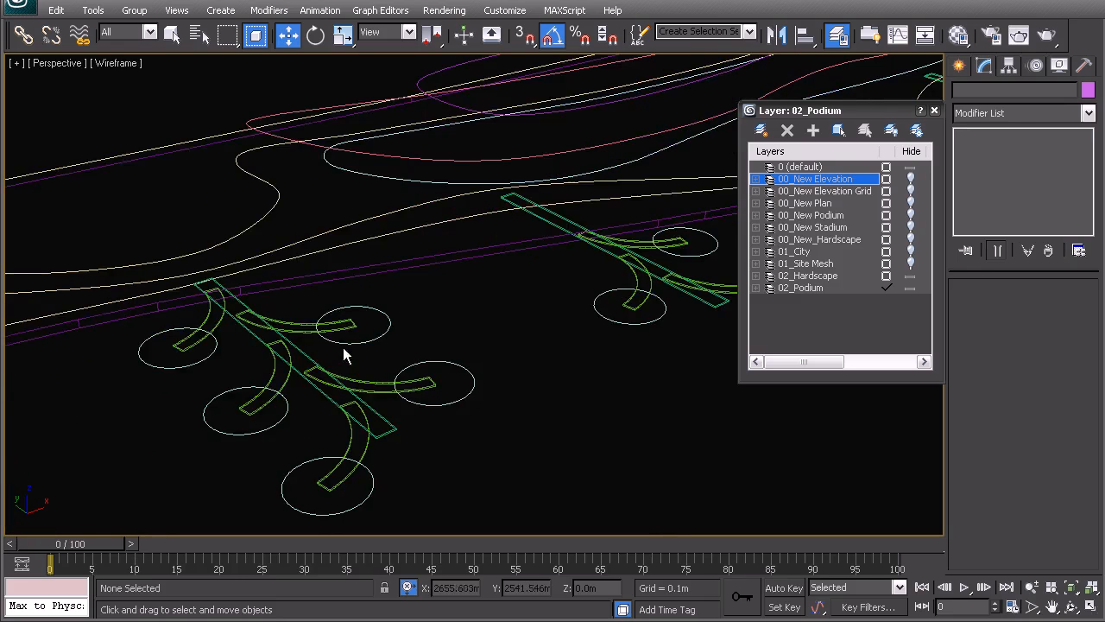
left_click(393, 347)
scroll(392, 346, "up", 2)
left_click(984, 121)
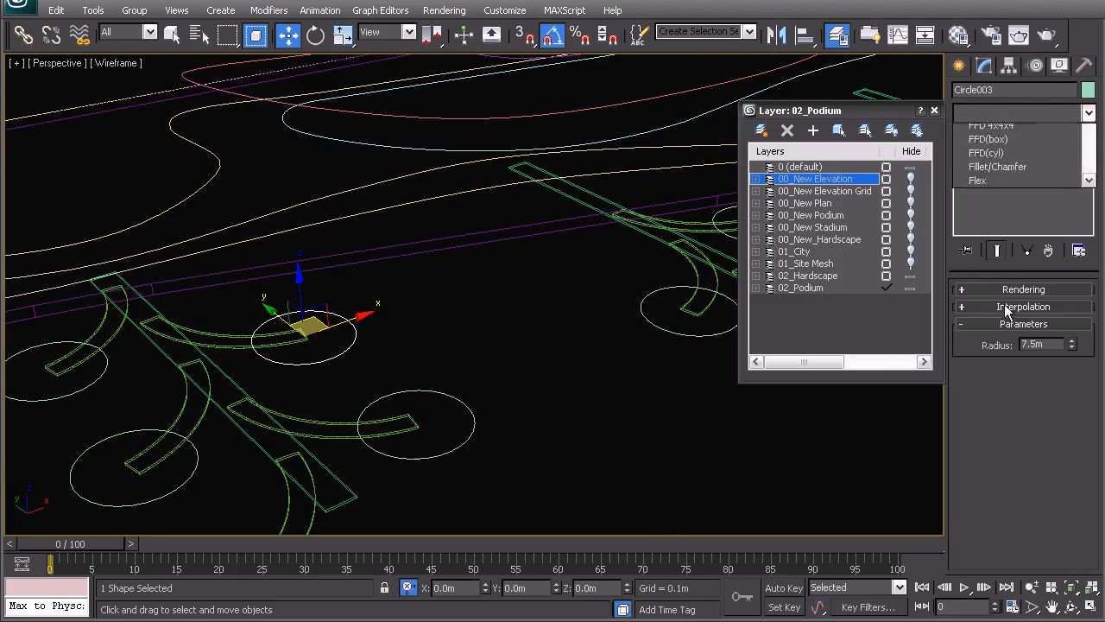
type("ex")
key("Return")
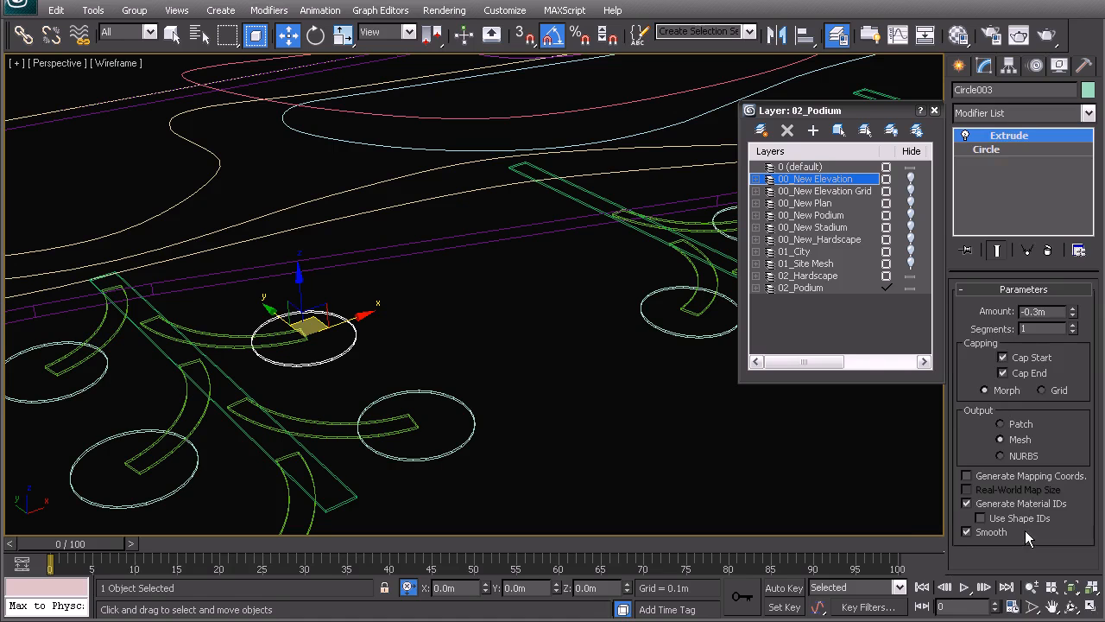
left_click_drag(1055, 309, 1029, 294)
type("-0.5")
key("Return")
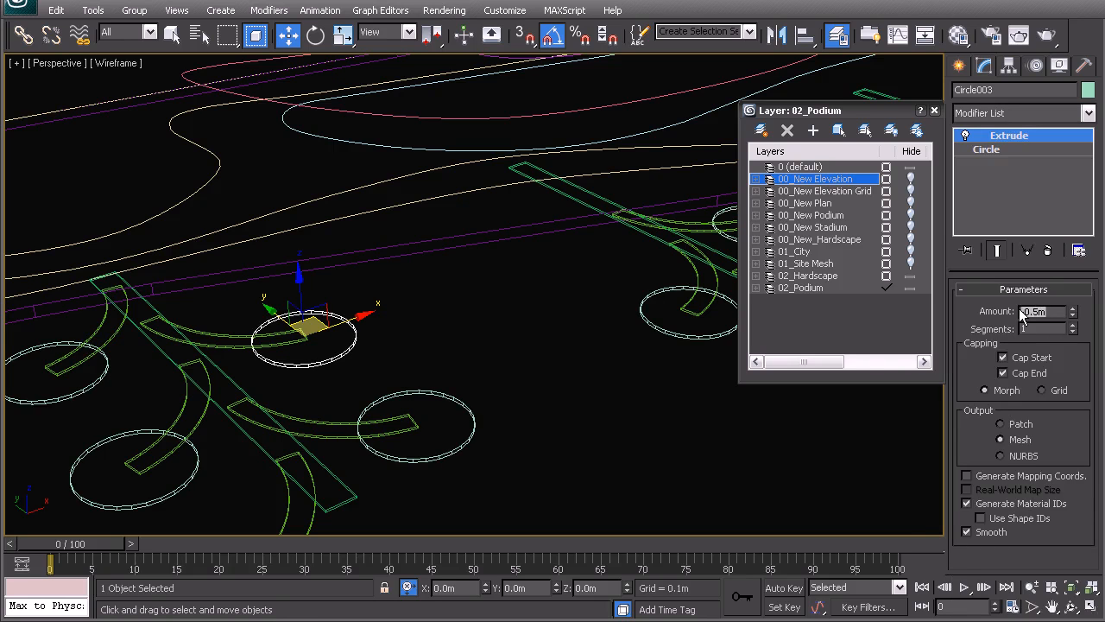
Step: Examine in shaded view where the curved arms overlap the circular platforms and the rectangular walkway
scroll(529, 229, "down", 3)
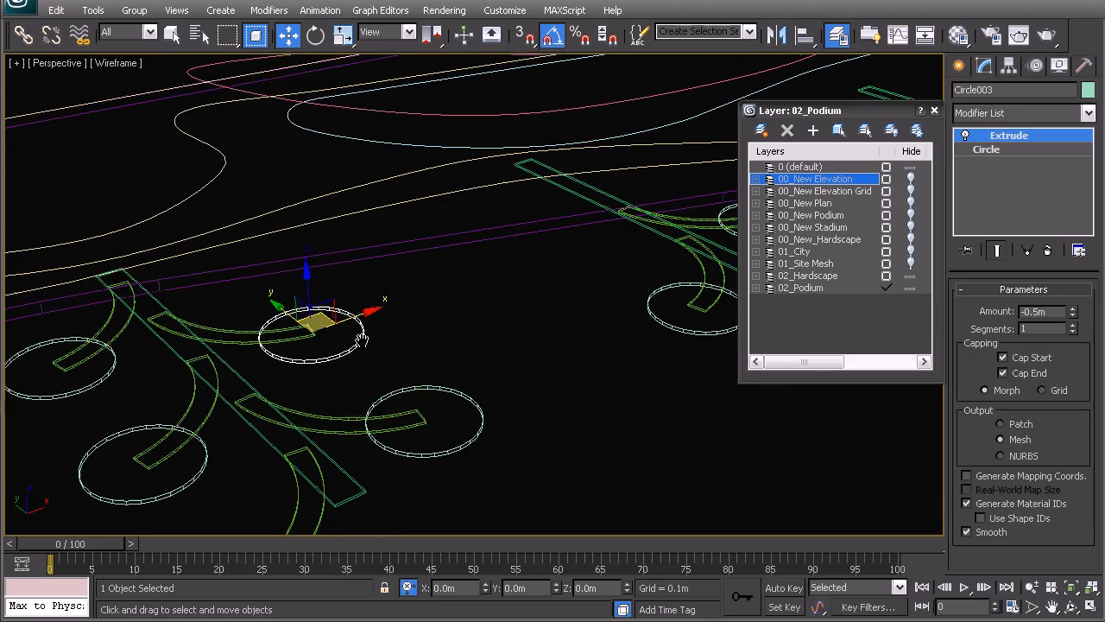
left_click(540, 265)
key("F3")
scroll(492, 317, "up", 5)
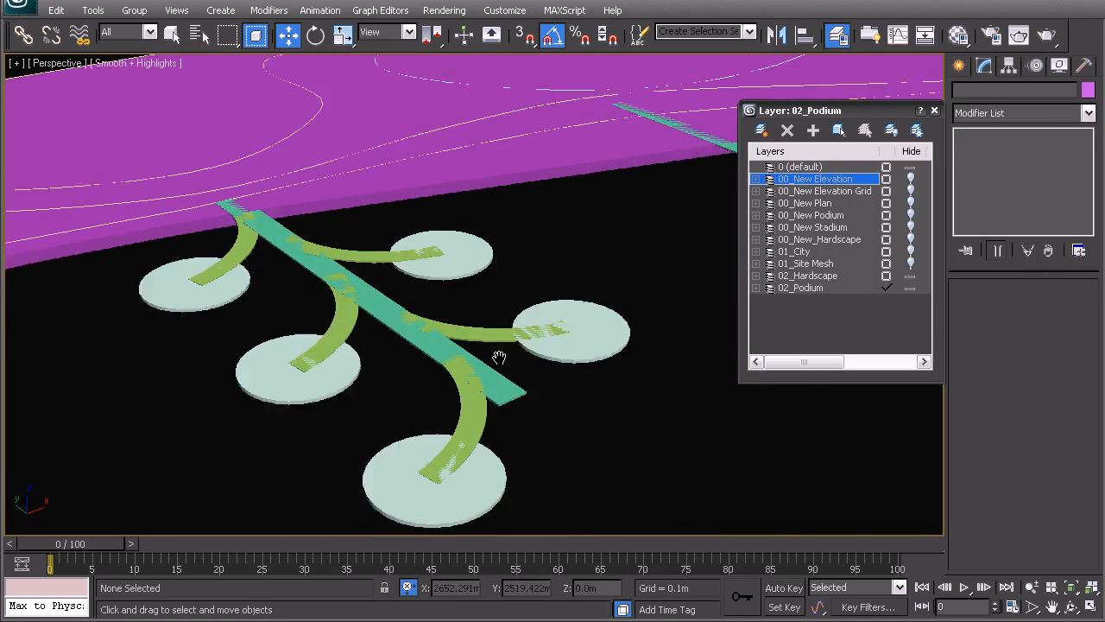
scroll(508, 377, "up", 2)
left_click(509, 377)
scroll(506, 372, "up", 4)
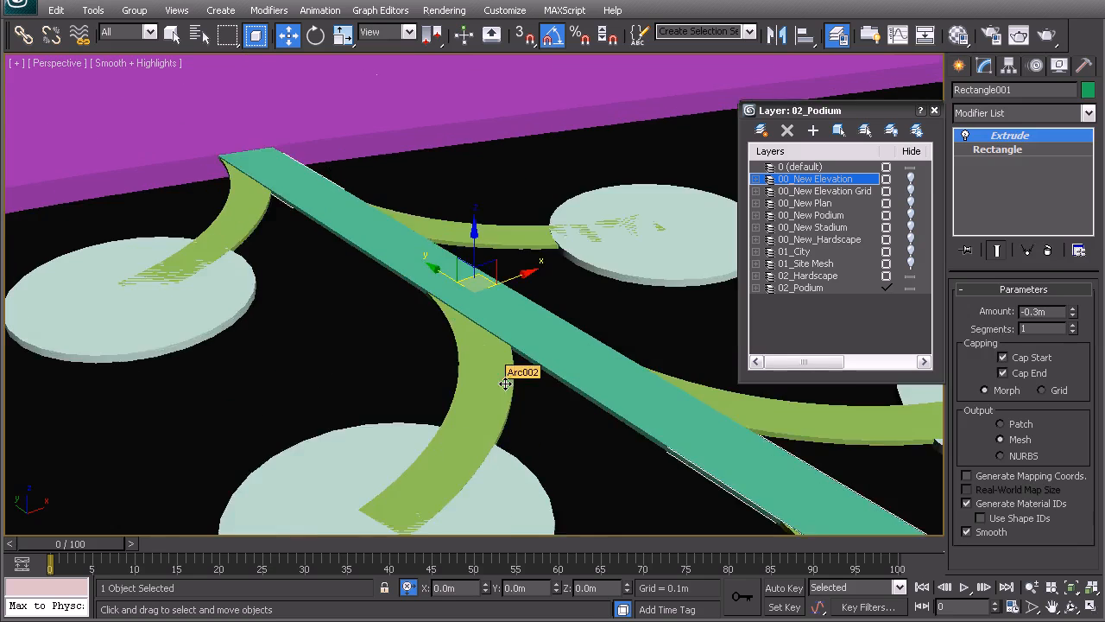
scroll(506, 350, "up", 3)
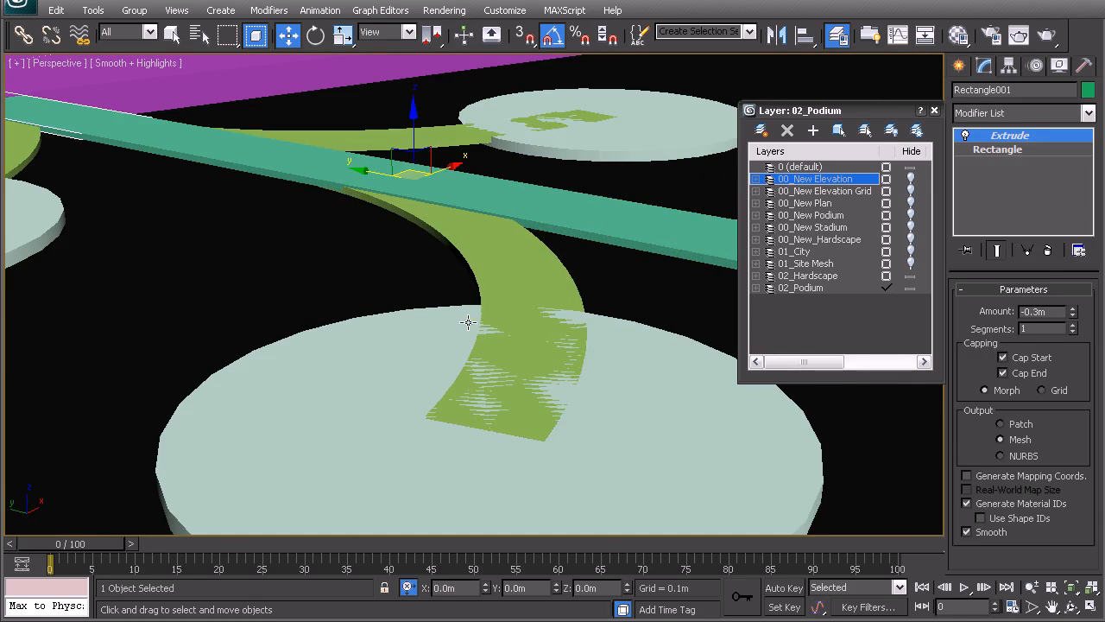
Step: Select the circular platforms around all five walkways, raise them 0.1 m in Z, and clear the selection
left_click(604, 345)
left_click(622, 122, "ctrl")
scroll(573, 250, "down", 5)
left_click(326, 286, "ctrl")
left_click(669, 396, "ctrl")
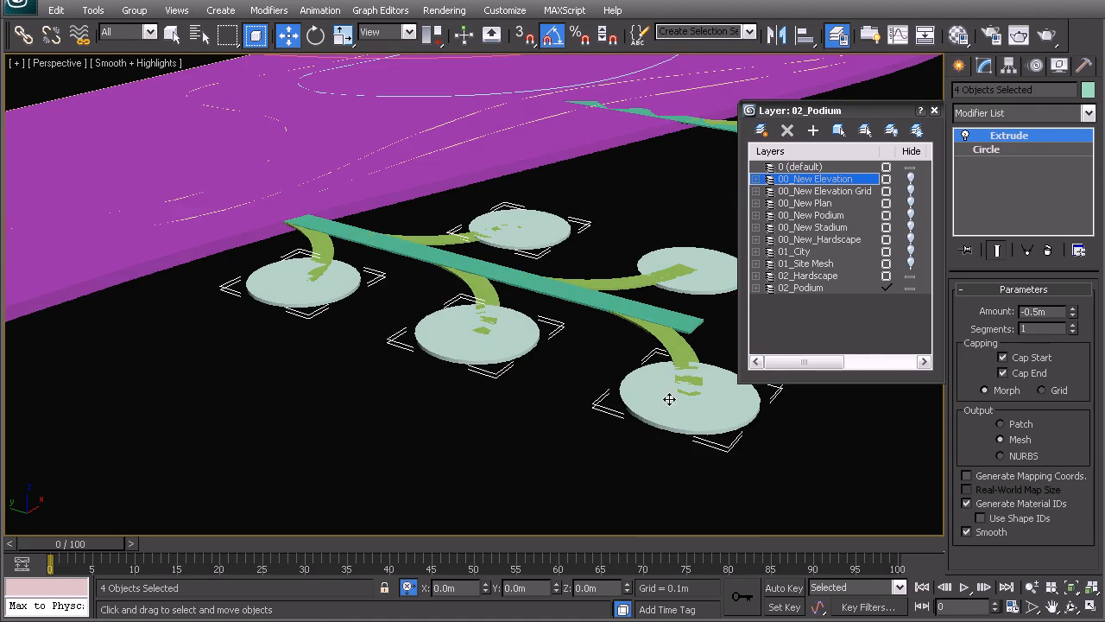
left_click(689, 283, "ctrl")
key("F3")
middle_click_drag(689, 283, 415, 296)
middle_click_drag(690, 237, 520, 284)
scroll(405, 323, "down", 3)
left_click(542, 231, "ctrl")
left_click(439, 234, "ctrl")
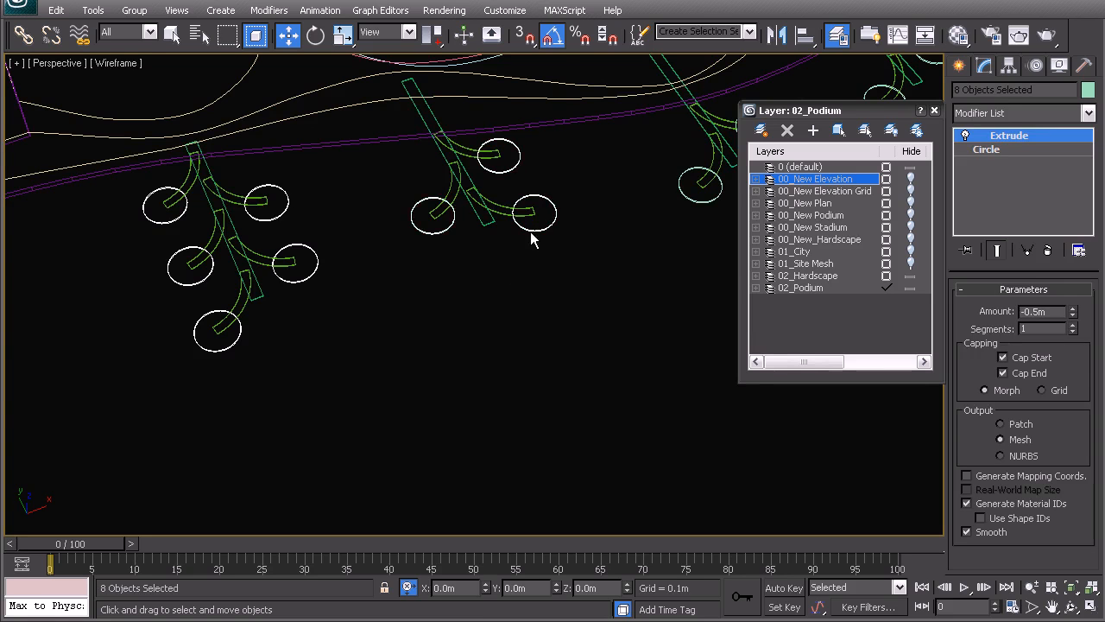
middle_click_drag(532, 236, 436, 323, "alt")
left_click(434, 294, "ctrl")
left_click(530, 250, "ctrl")
middle_click_drag(530, 250, 403, 361, "alt")
left_click(458, 344, "ctrl")
left_click(511, 292, "ctrl")
left_click(603, 211, "ctrl")
left_click(655, 159, "ctrl")
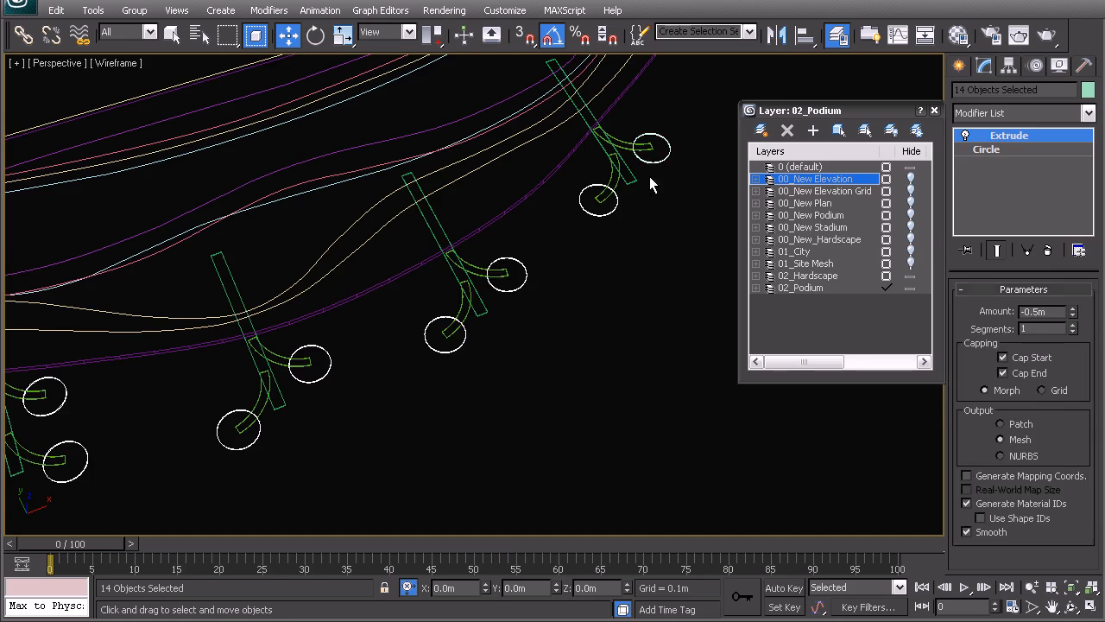
middle_click_drag(567, 281, 548, 261)
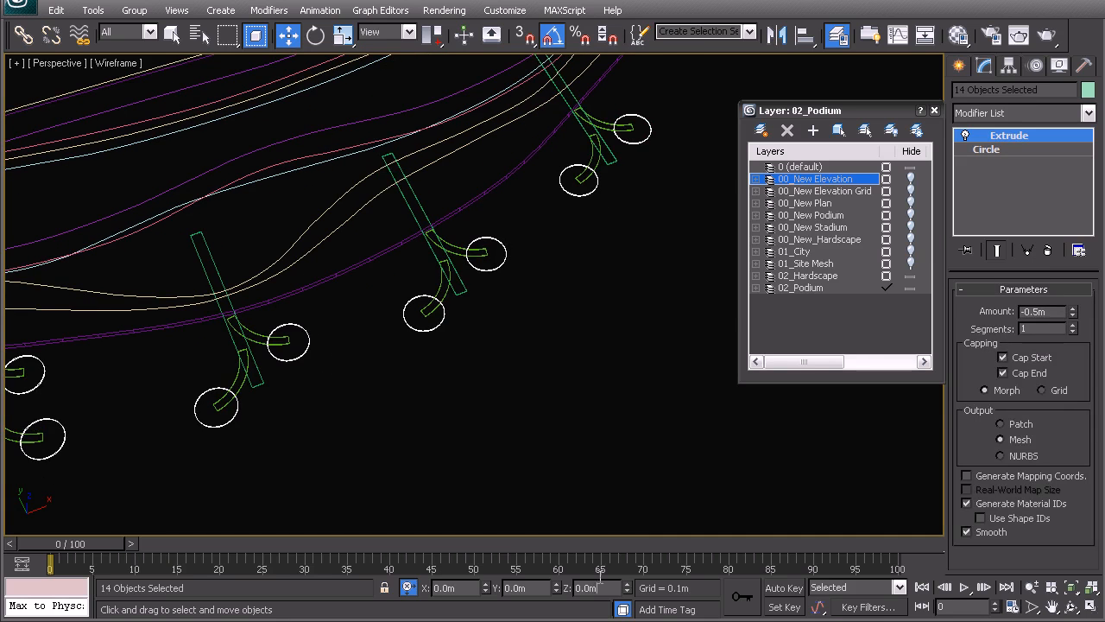
type("0.1")
key("Return")
left_click(569, 358)
Step: Select the hardscape outline spline Line002 on the podium and clone it in place as an independent copy
middle_click_drag(224, 290, 232, 330, "alt")
middle_click_drag(231, 331, 518, 196)
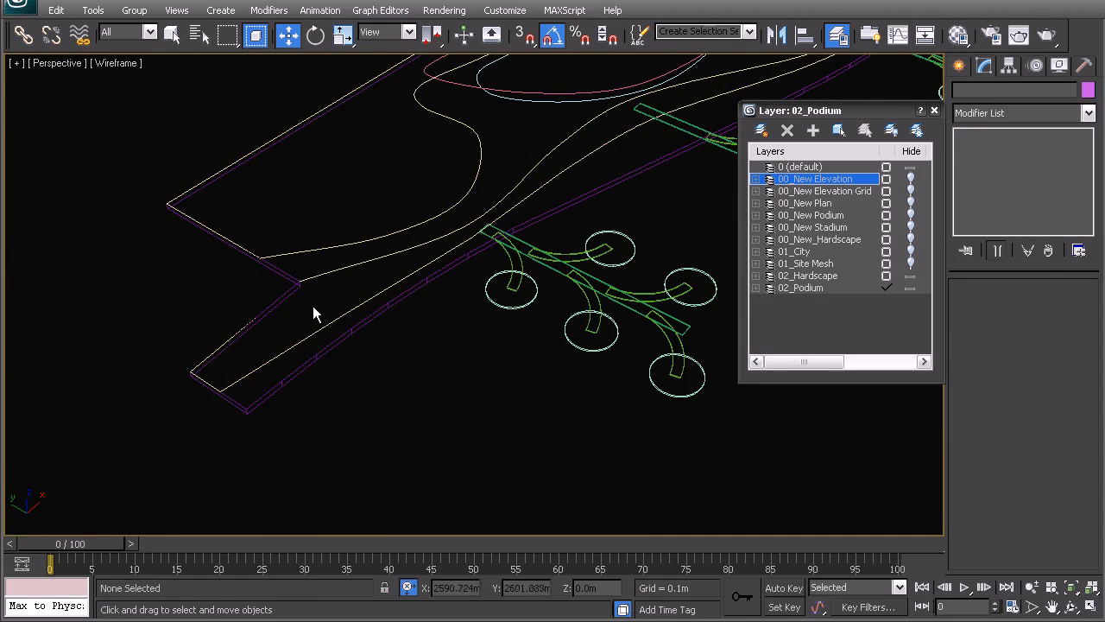
left_click(317, 329)
scroll(360, 338, "up", 5)
middle_click_drag(360, 339, 640, 199)
middle_click_drag(389, 284, 511, 251)
scroll(470, 250, "down", 2)
middle_click_drag(500, 214, 426, 228)
scroll(441, 253, "down", 2)
key("ctrl+v")
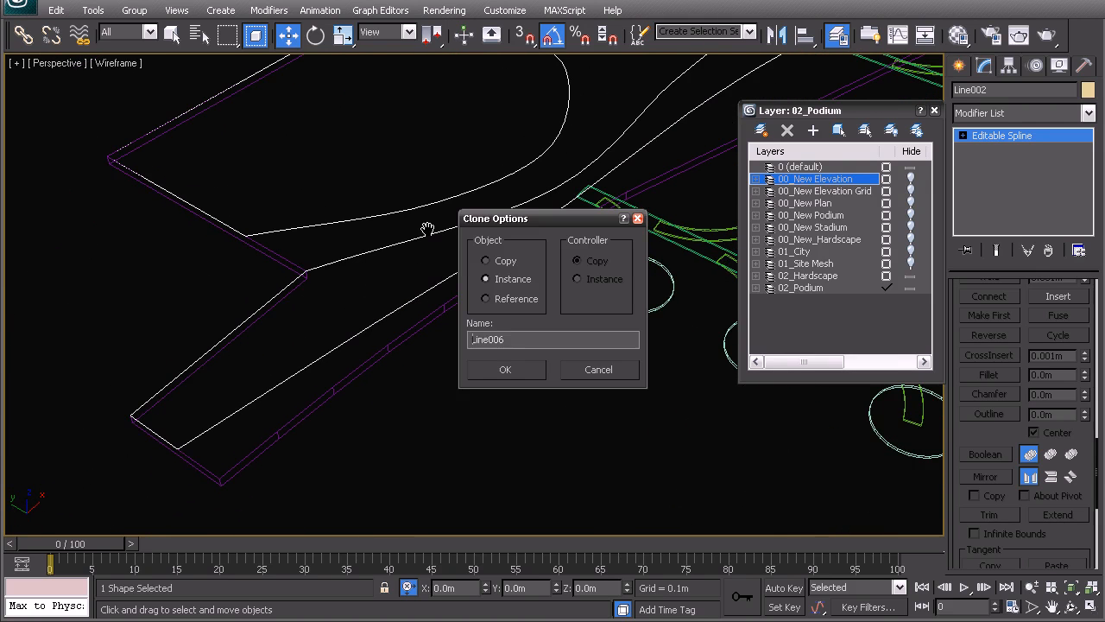
left_click(516, 366)
Step: Raise the cloned outline spline slightly in Z and add an Extrude modifier with an amount of 0.05 m
middle_click_drag(555, 201, 483, 306)
scroll(480, 309, "up", 3)
middle_click_drag(483, 347, 496, 293)
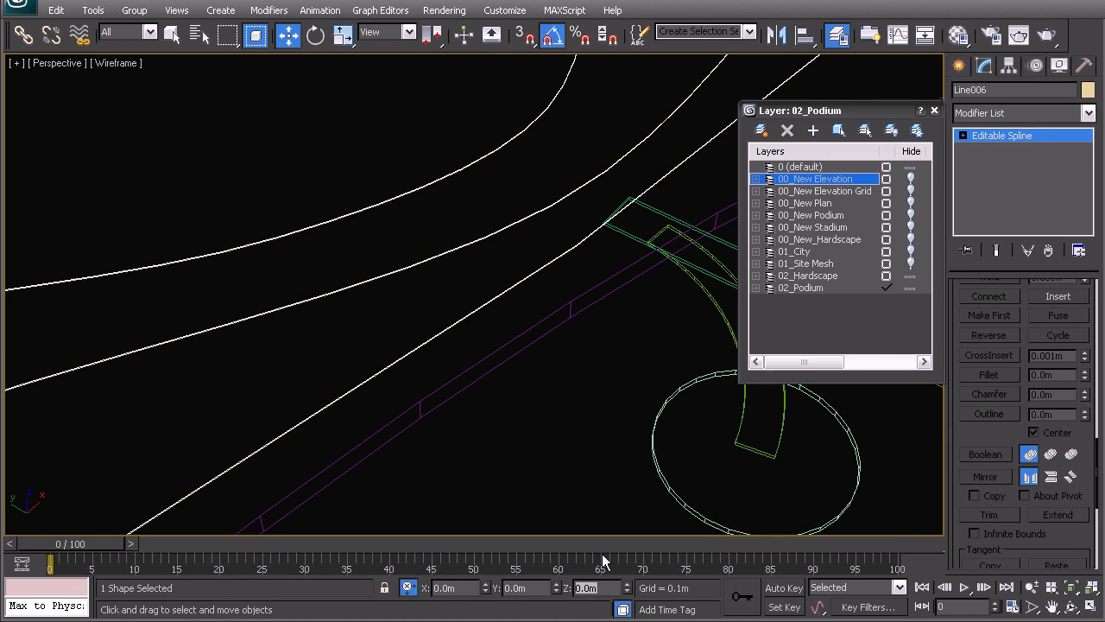
middle_click_drag(280, 278, 447, 285, "alt")
left_click(1001, 112)
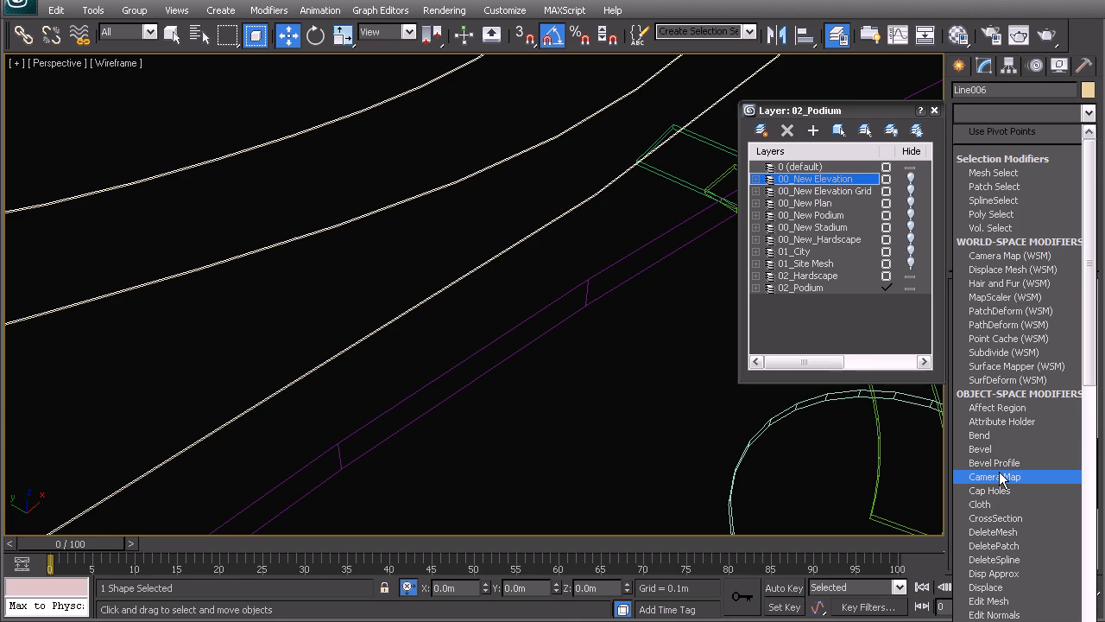
key("e")
key("x")
key("Return")
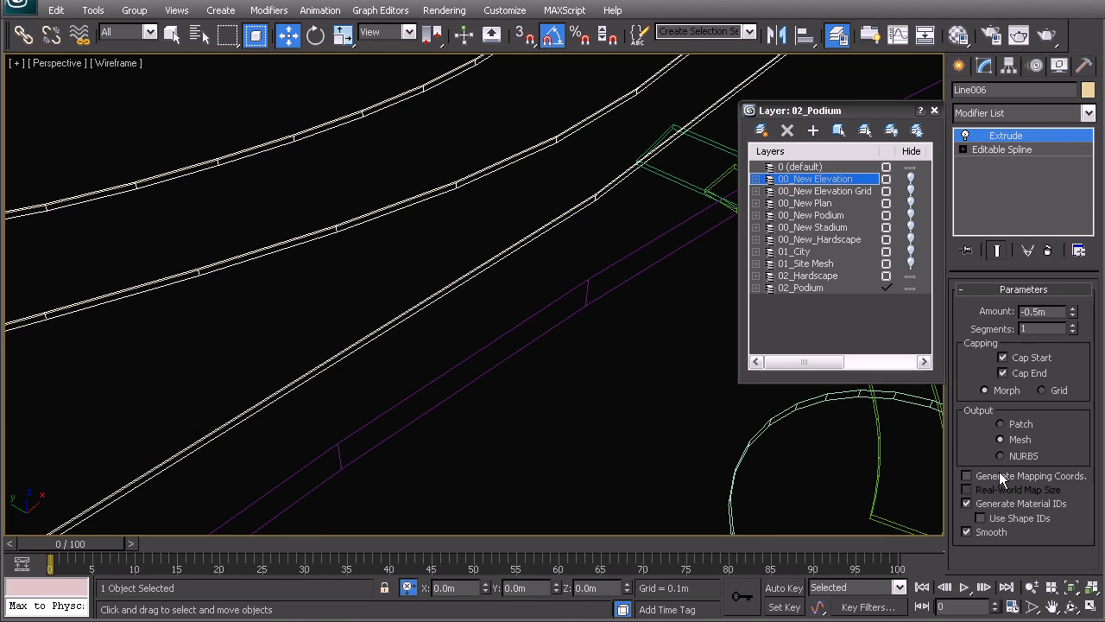
right_click(1072, 314)
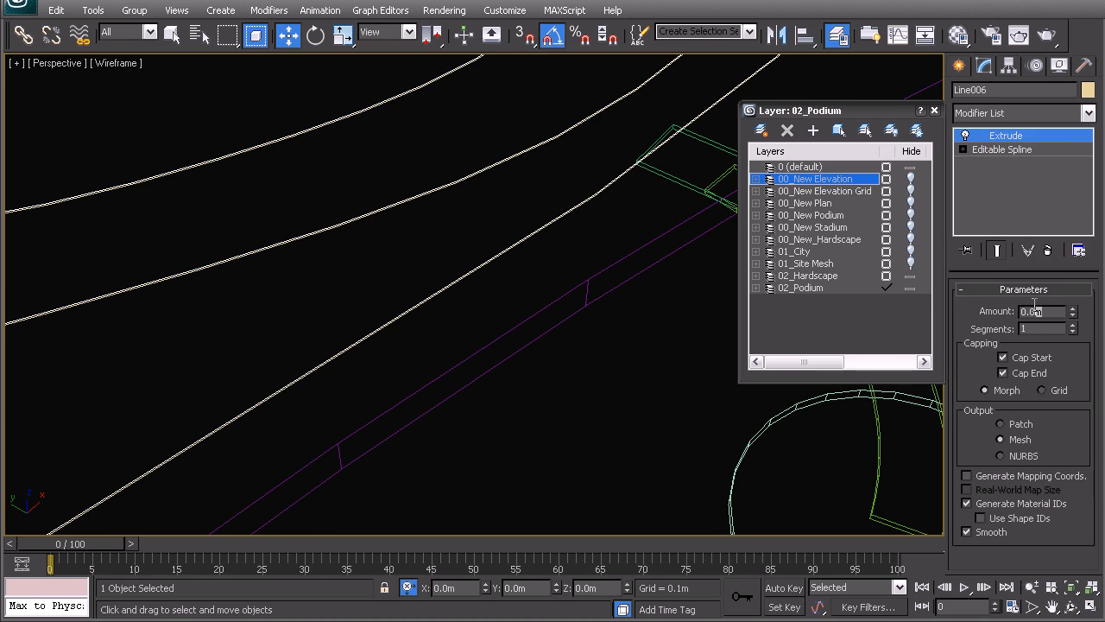
type("0.05")
key("Return")
Step: Add a Sweep modifier to the original outline spline Line002 and use the built-in Bar section
scroll(495, 314, "up", 6)
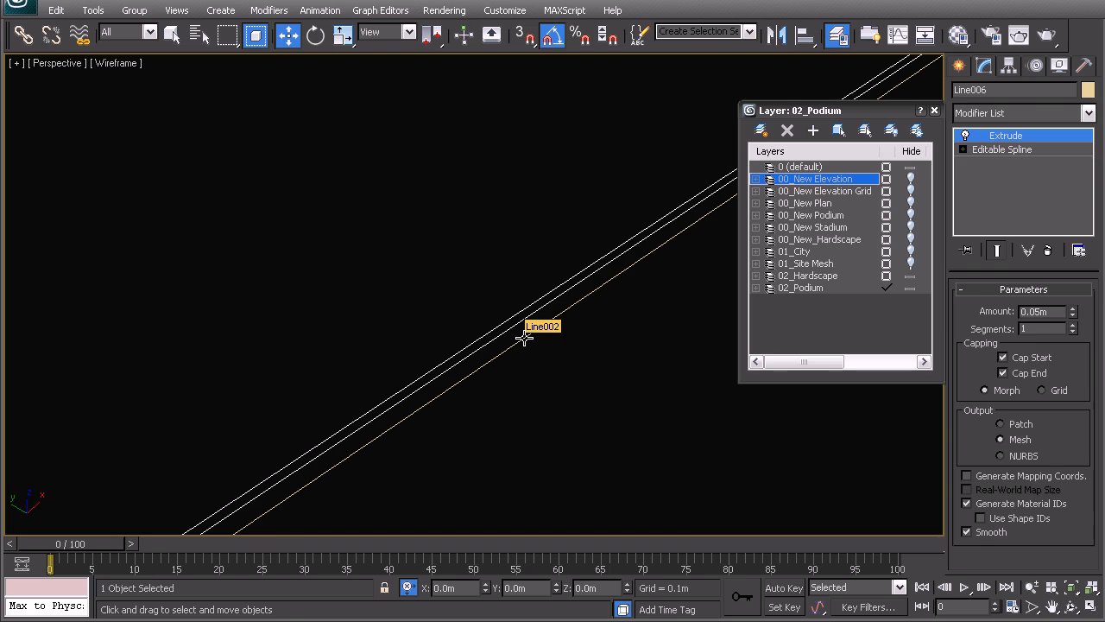
left_click(524, 337)
scroll(518, 336, "up", 5)
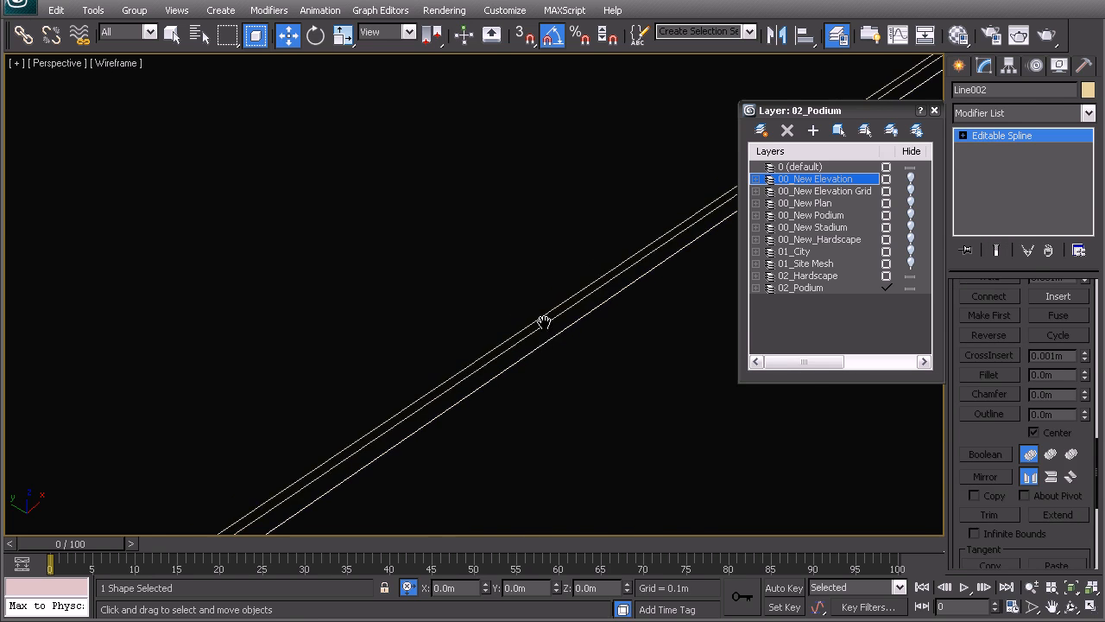
left_click(998, 113)
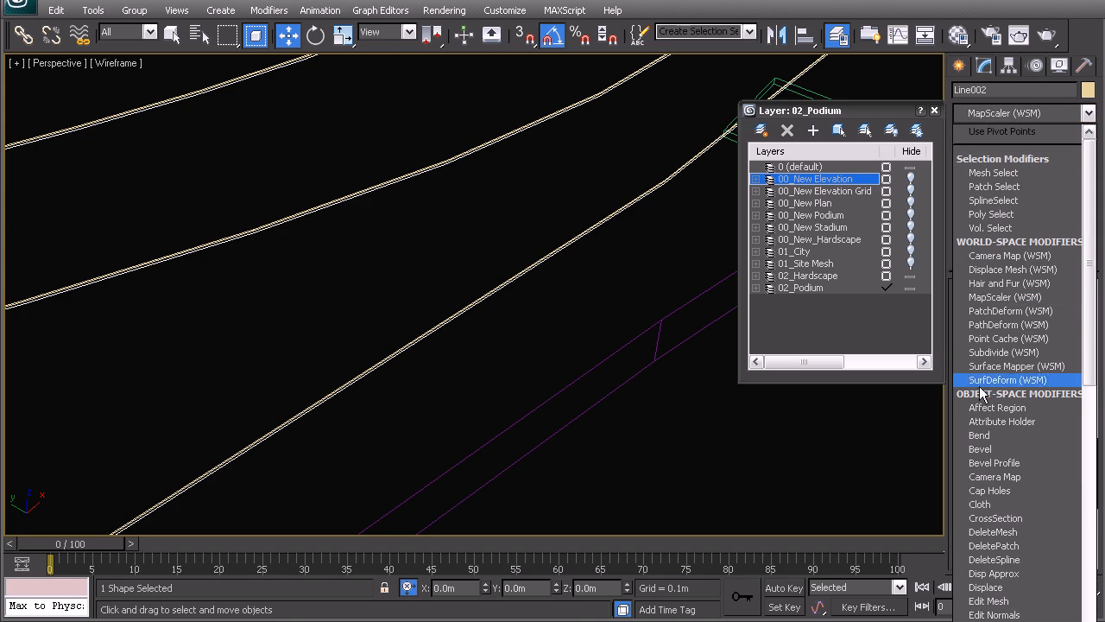
key("s")
left_click(1001, 488)
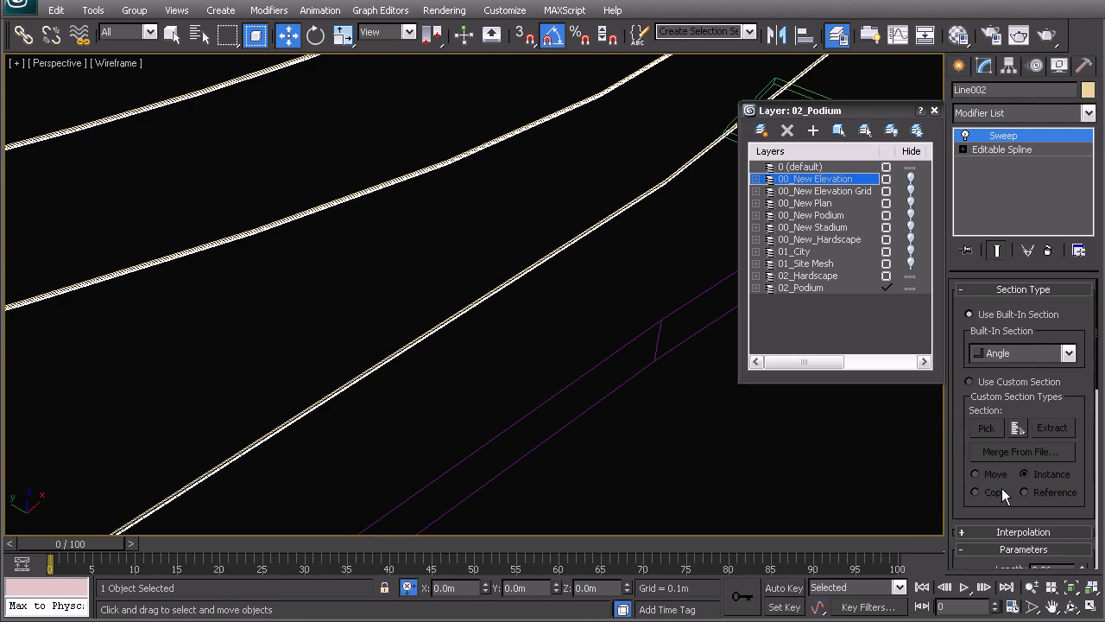
left_click(1036, 353)
left_click(992, 376)
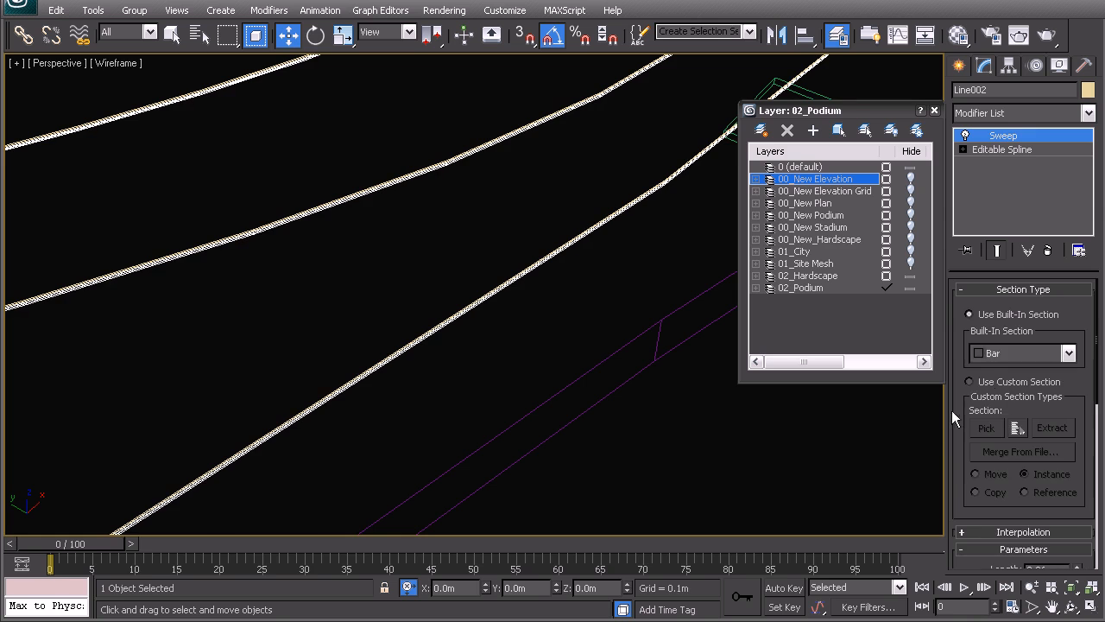
Step: Set the Bar section of the outline's Sweep modifier to 0.2 m length and 0.2 m width
scroll(986, 506, "down", 5)
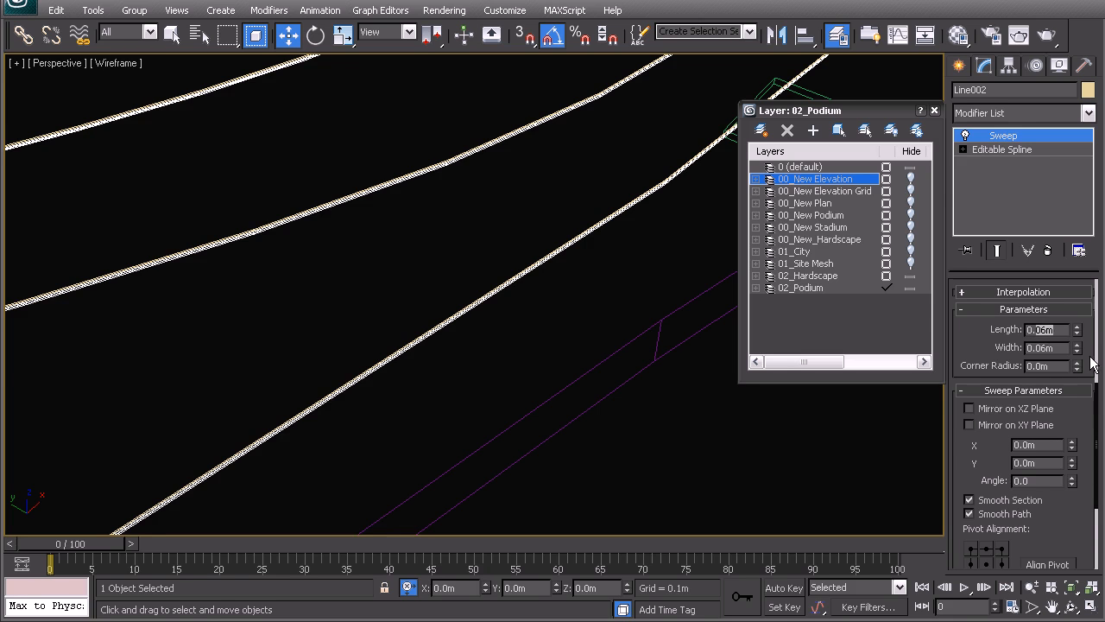
type("0.2")
key("Return")
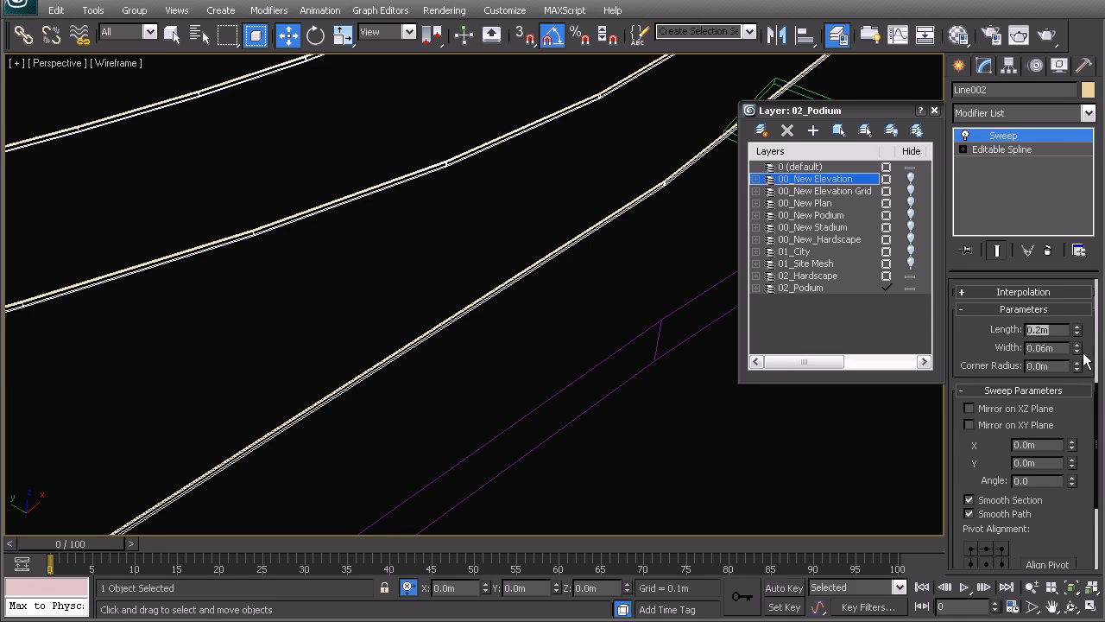
left_click_drag(1061, 356, 1060, 353)
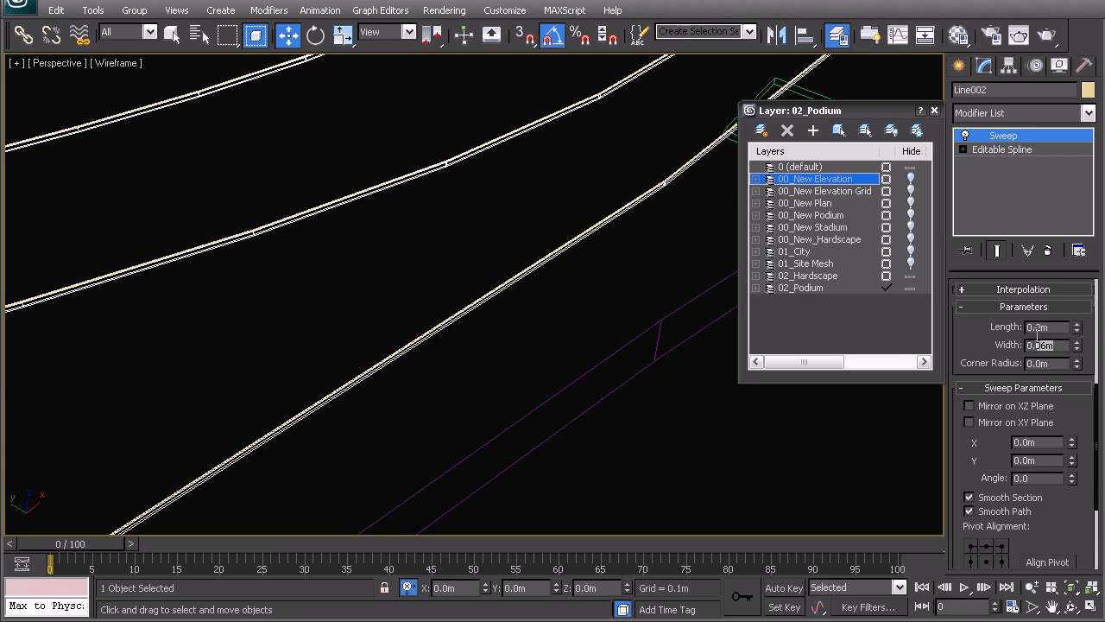
type("0.2")
key("Return")
Step: Examine the swept edging around the hardscape in shaded view with edged faces, both close up and near the walkways
middle_click_drag(515, 152, 468, 230, "alt")
key("F3")
mouse_move(387, 325)
middle_mouse_down("alt")
mouse_move(430, 311)
mouse_move(548, 160)
middle_mouse_up("alt")
scroll(430, 311, "up", 4)
scroll(548, 160, "up", 3)
middle_click_drag(478, 345, 519, 283)
scroll(518, 283, "up", 2)
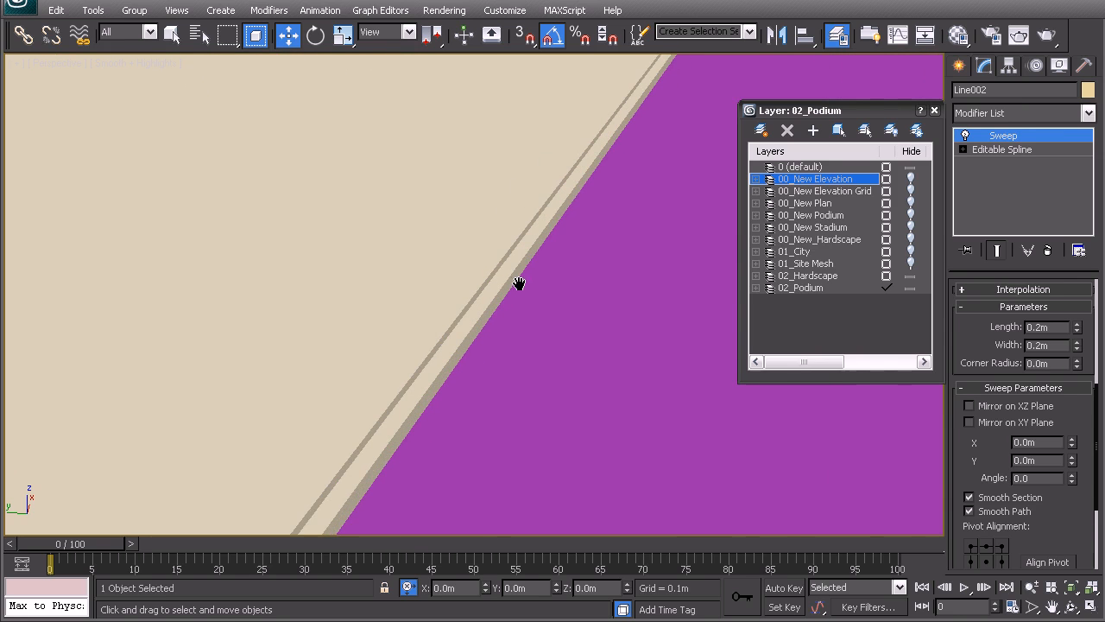
key("F4")
middle_click_drag(466, 360, 507, 316)
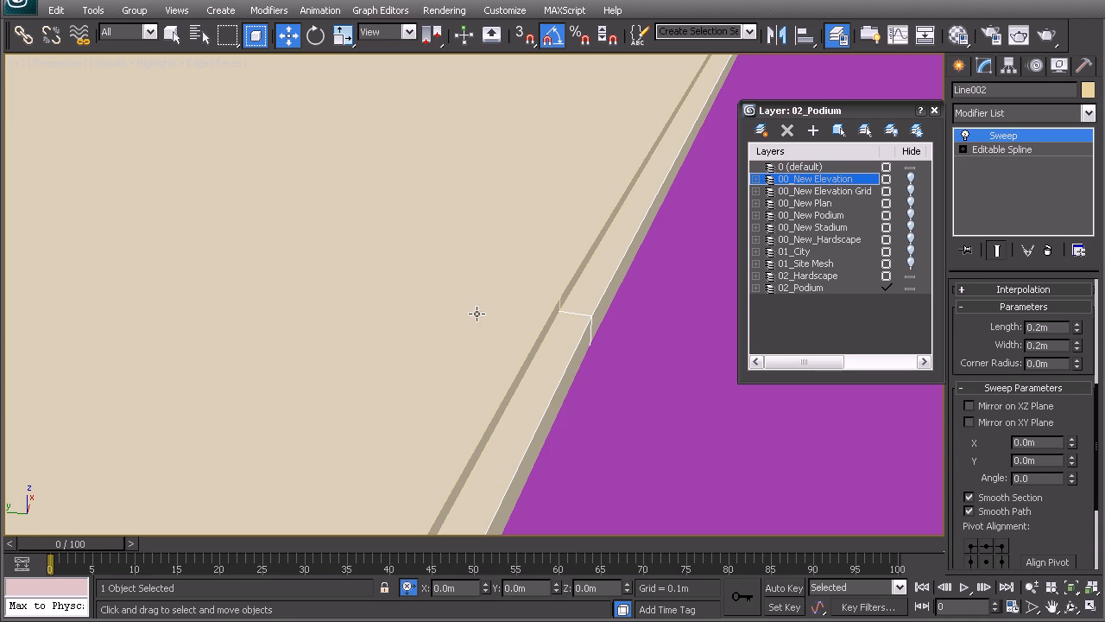
scroll(470, 316, "down", 8)
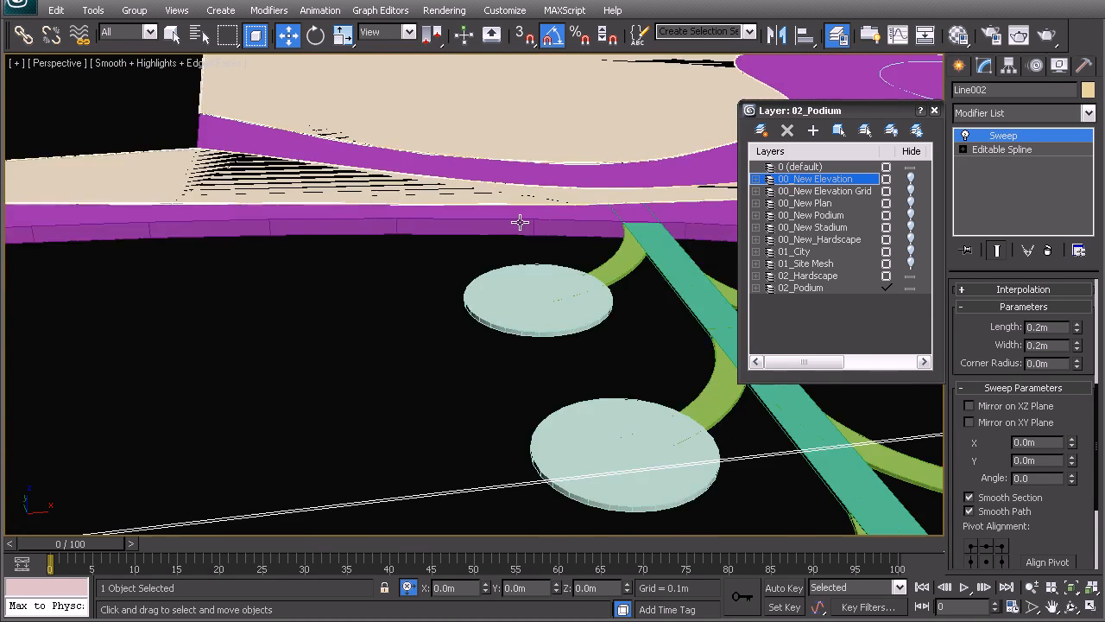
scroll(446, 333, "up", 5)
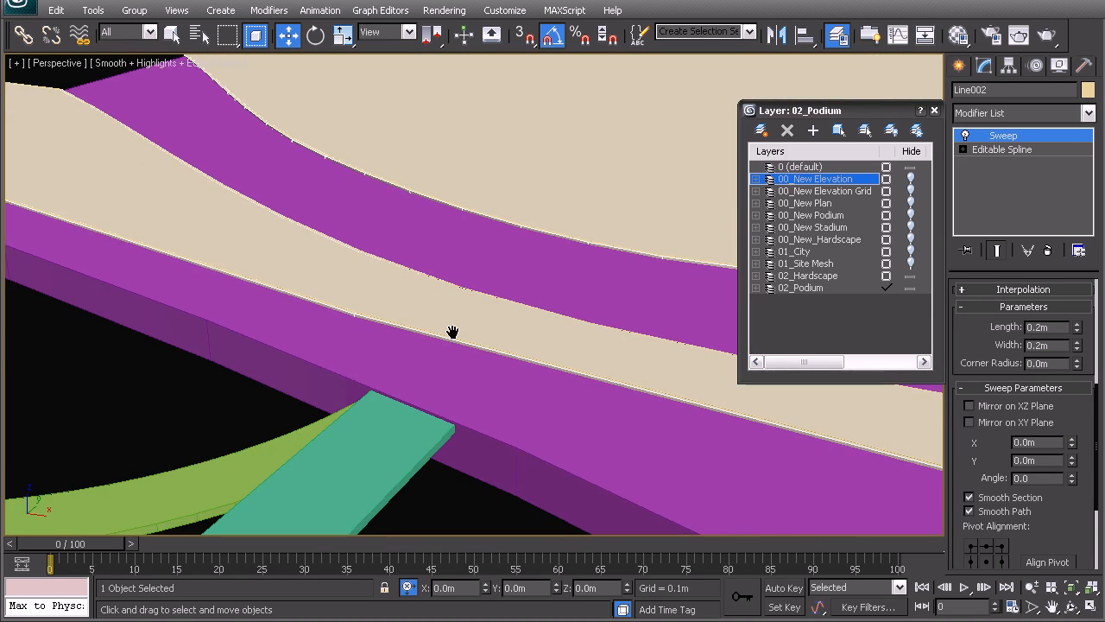
key("F3")
scroll(471, 315, "down", 6)
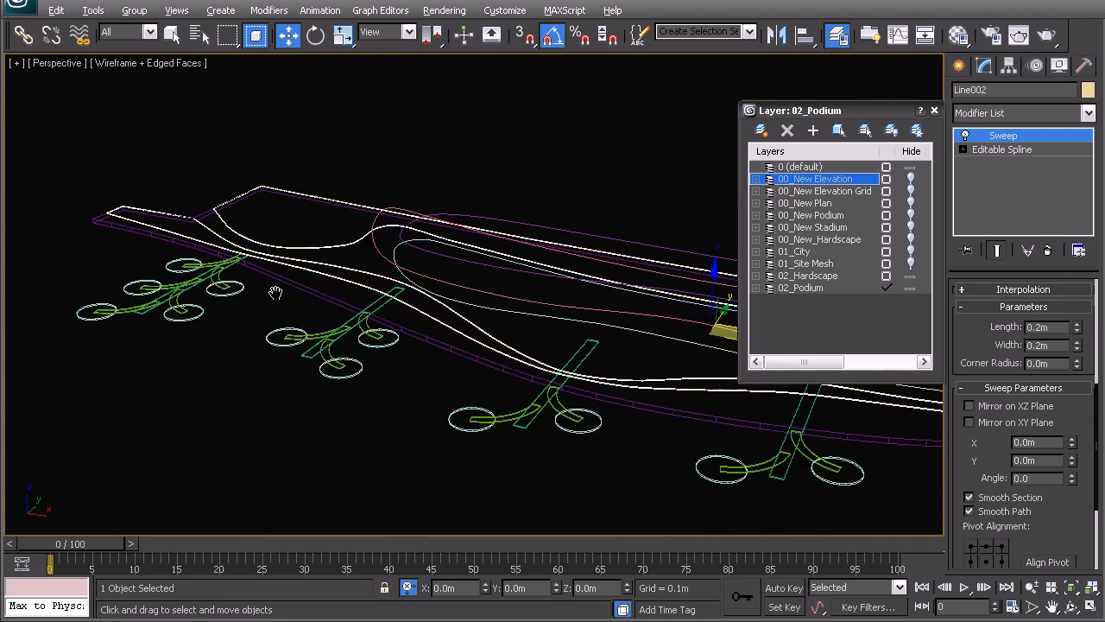
Step: Select the highest podium outline spline, Line005, in the wireframe view
middle_click_drag(547, 313, 406, 322)
left_click(438, 285)
middle_click_drag(333, 304, 433, 299)
middle_click_drag(422, 239, 393, 277)
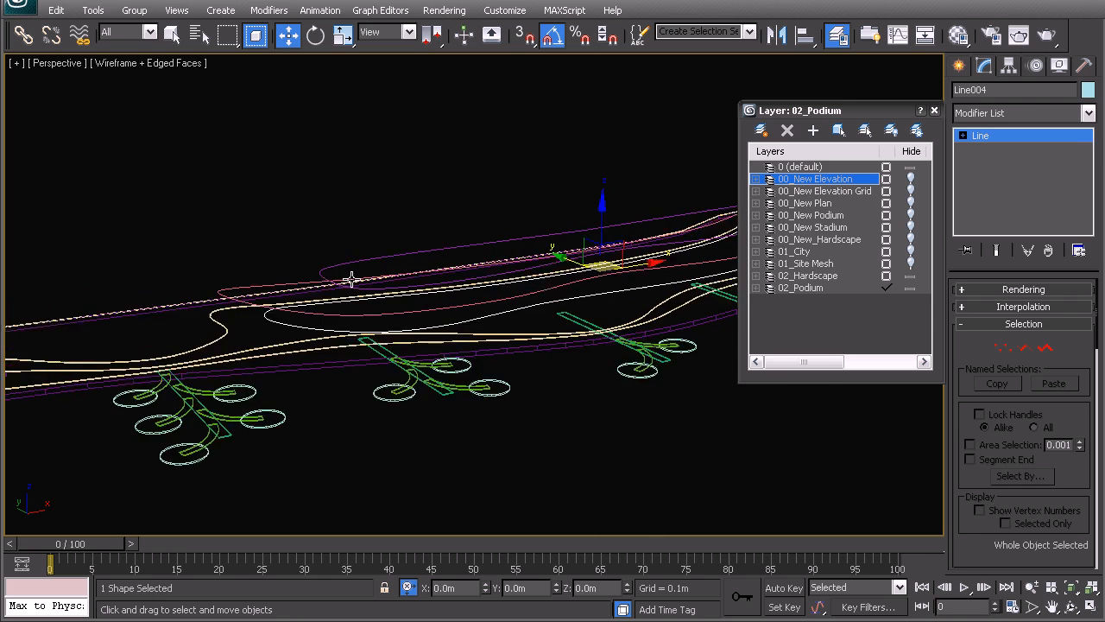
scroll(351, 278, "up", 3)
left_click(354, 252)
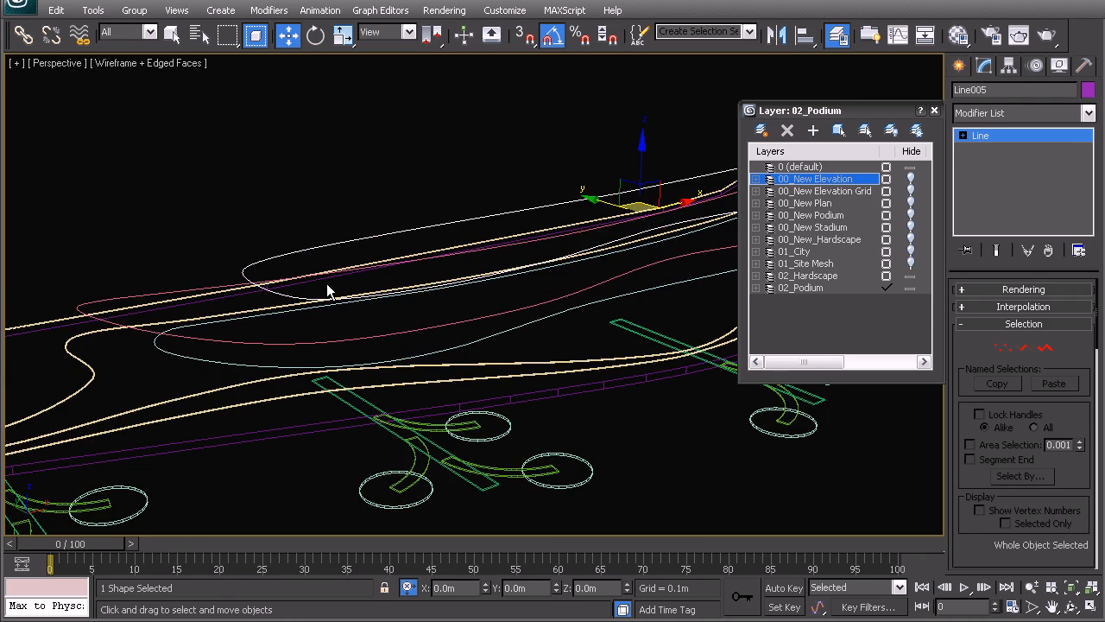
Step: Unhide the 00_New Elevation Grid and 00_New Elevation layers
scroll(346, 290, "down", 3)
middle_click_drag(507, 318, 370, 291)
scroll(463, 320, "down", 5)
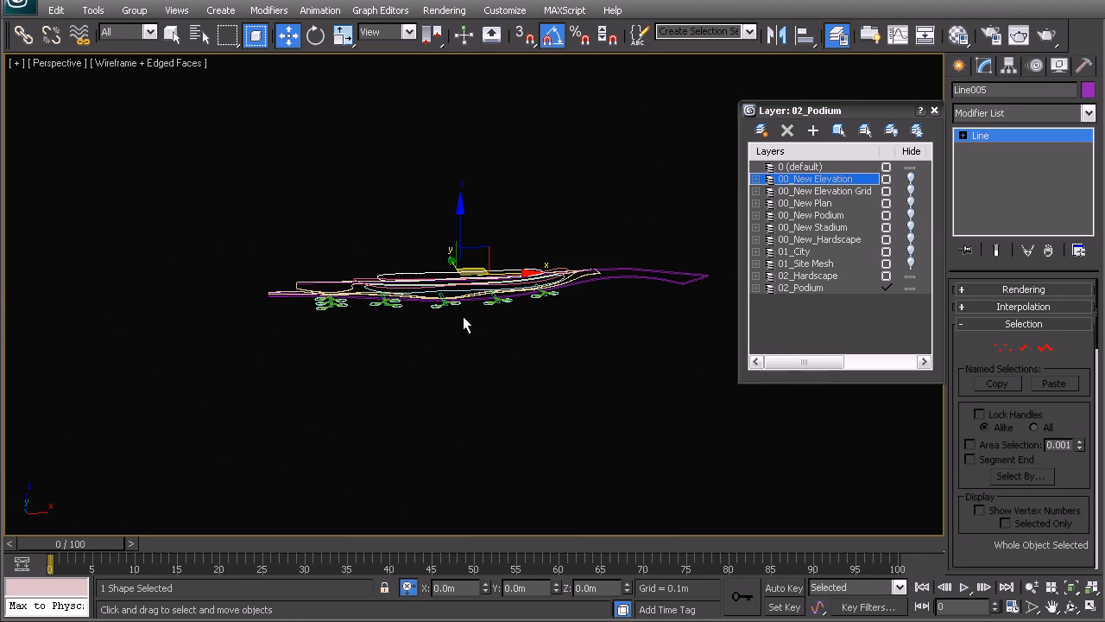
left_click(910, 191)
left_click(910, 178)
middle_click_drag(473, 242, 501, 309, "alt")
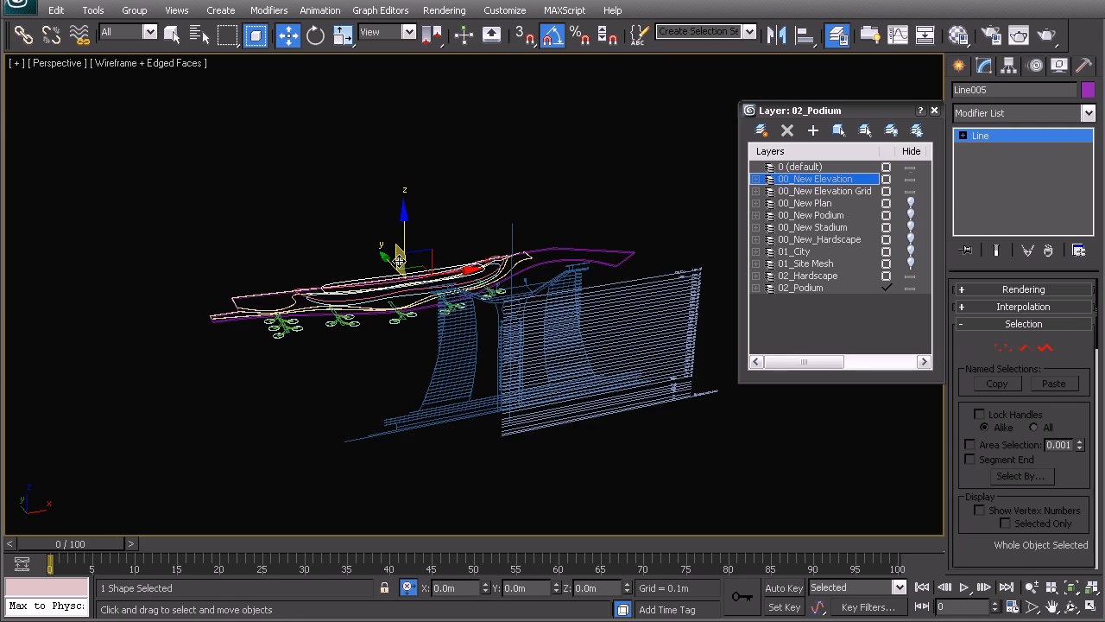
Step: Examine the podium levels against the elevation drawing and its grid in the front view, undoing any accidental move
key("f")
middle_click_drag(412, 311, 459, 300)
scroll(501, 285, "up", 8)
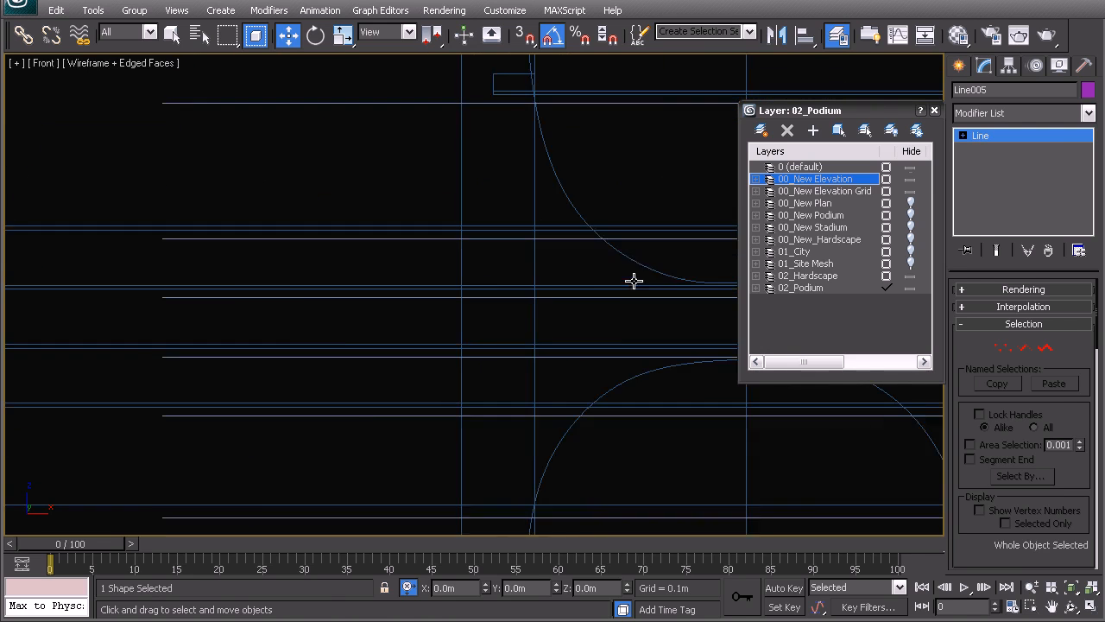
middle_click_drag(633, 280, 346, 327)
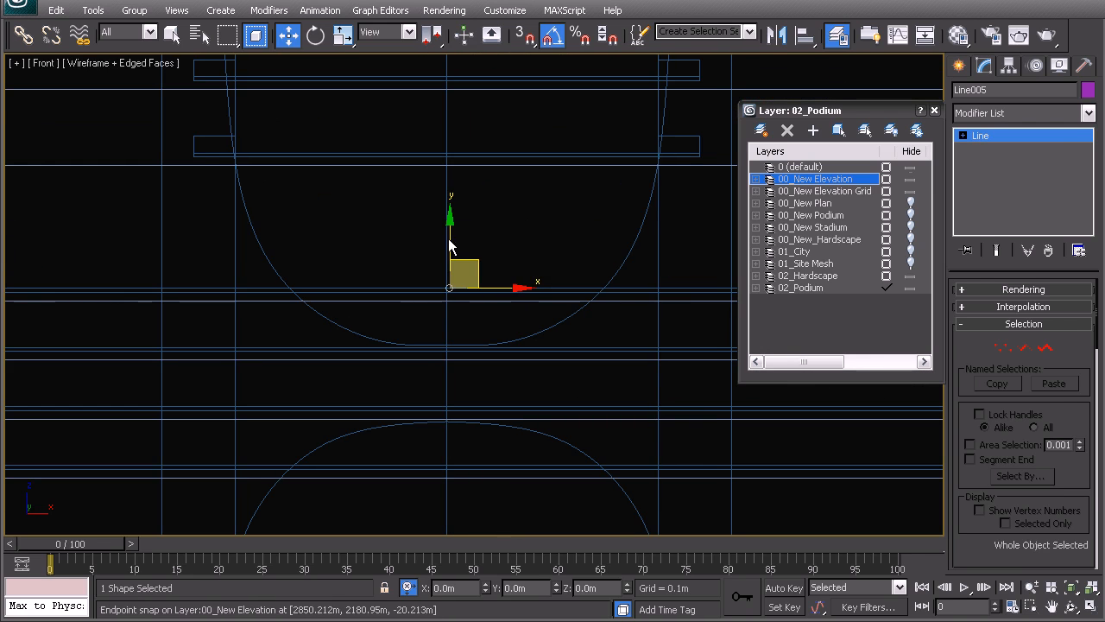
mouse_move(452, 240)
left_mouse_down()
mouse_move(451, 226)
mouse_move(445, 235)
left_mouse_up()
key("ctrl+z")
scroll(447, 317, "down", 6)
middle_click_drag(264, 341, 389, 365)
scroll(339, 391, "up", 3)
middle_click_drag(310, 402, 476, 295)
scroll(477, 295, "up", 2)
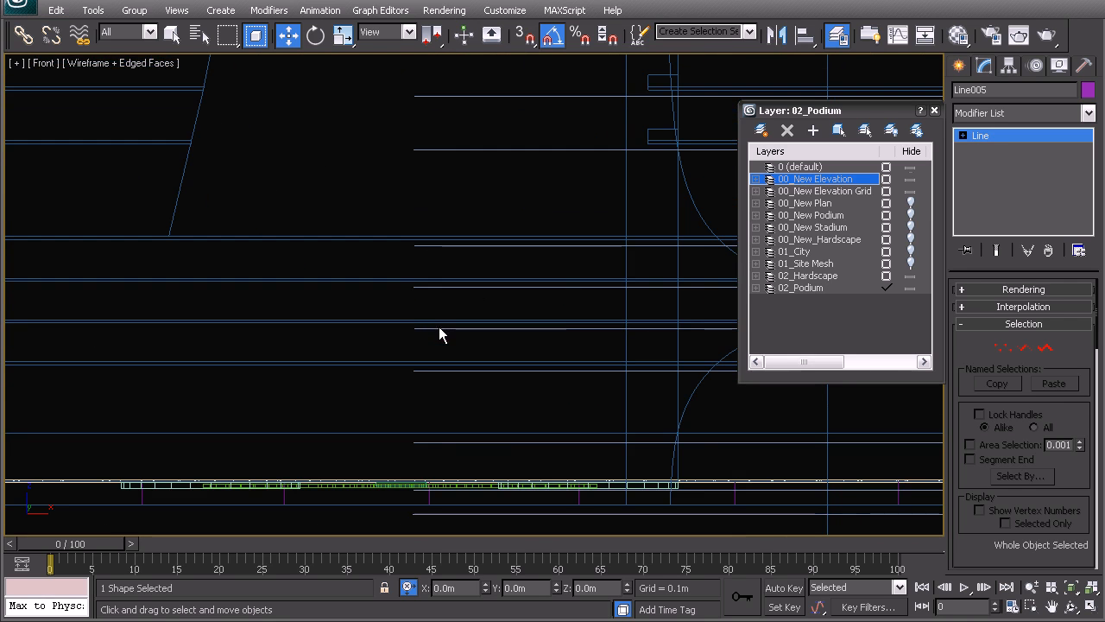
scroll(439, 327, "down", 3)
scroll(495, 316, "down", 2)
middle_click_drag(501, 326, 497, 371)
Step: Add an Extrude modifier to the upper outline spline Line005 in perspective, with an amount of -0.3 m
key("p")
middle_click_drag(370, 354, 496, 345)
scroll(407, 361, "up", 4)
middle_click_drag(412, 382, 442, 348)
left_click(1046, 112)
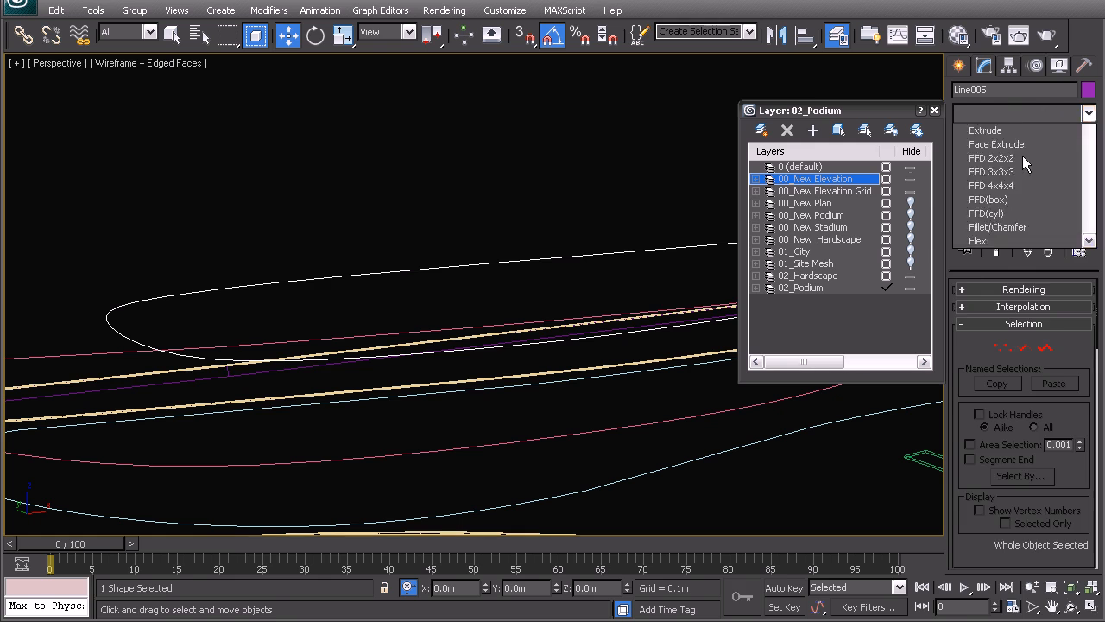
type("ex")
key("Return")
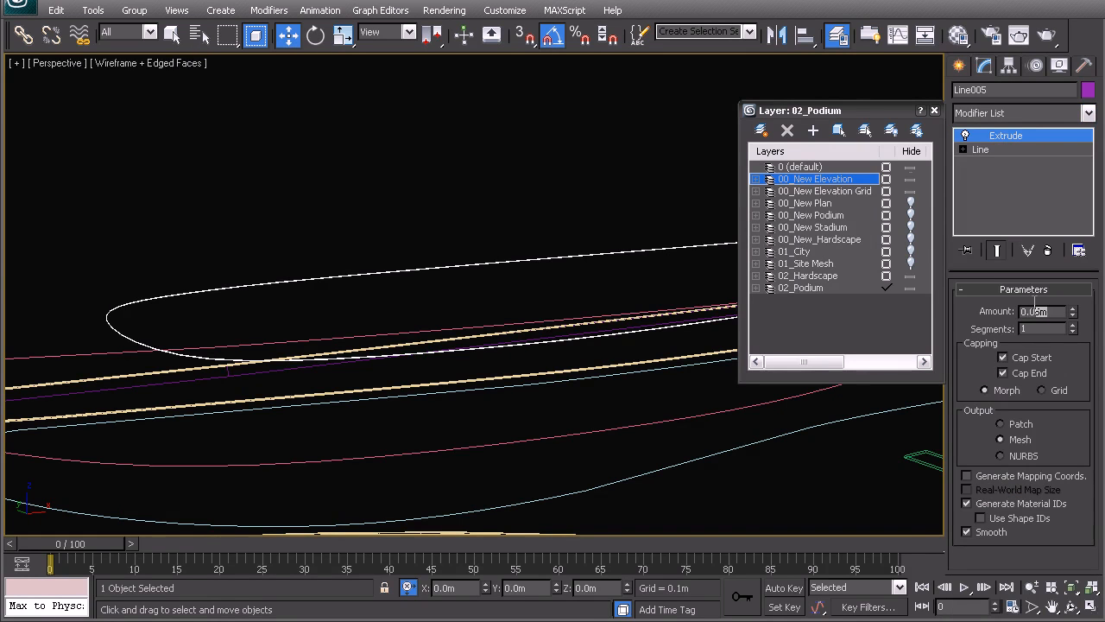
type("0.3")
key("Return")
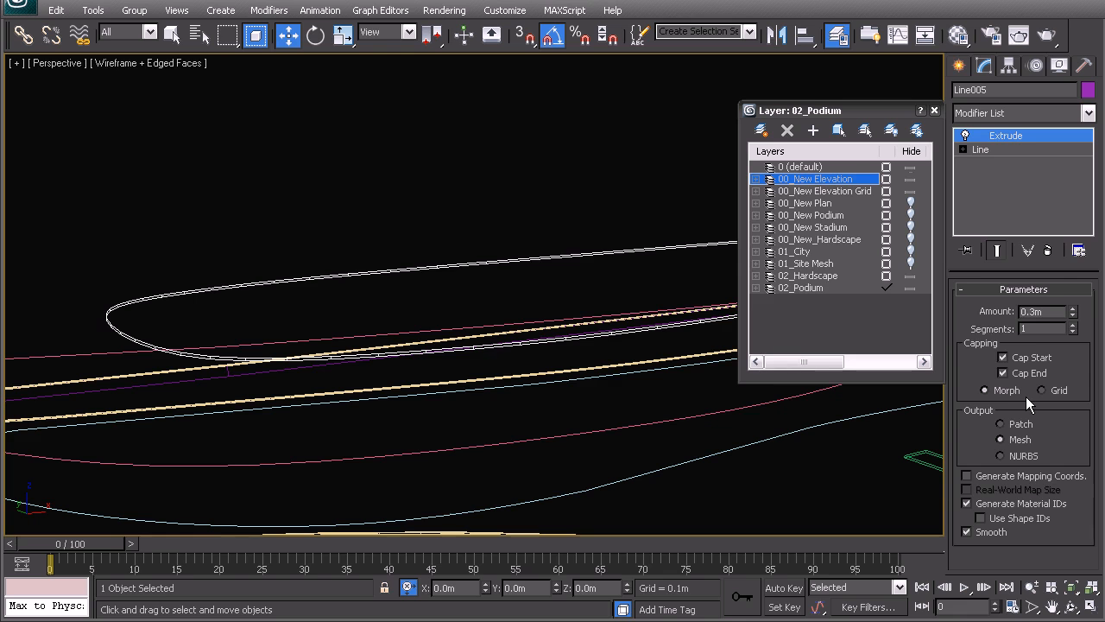
type("-")
key("Return")
Step: Copy the Extrude modifier from Line005 and paste it as an instance onto the pink outline spline Line003
middle_click_drag(227, 313, 503, 240)
right_click(1003, 136)
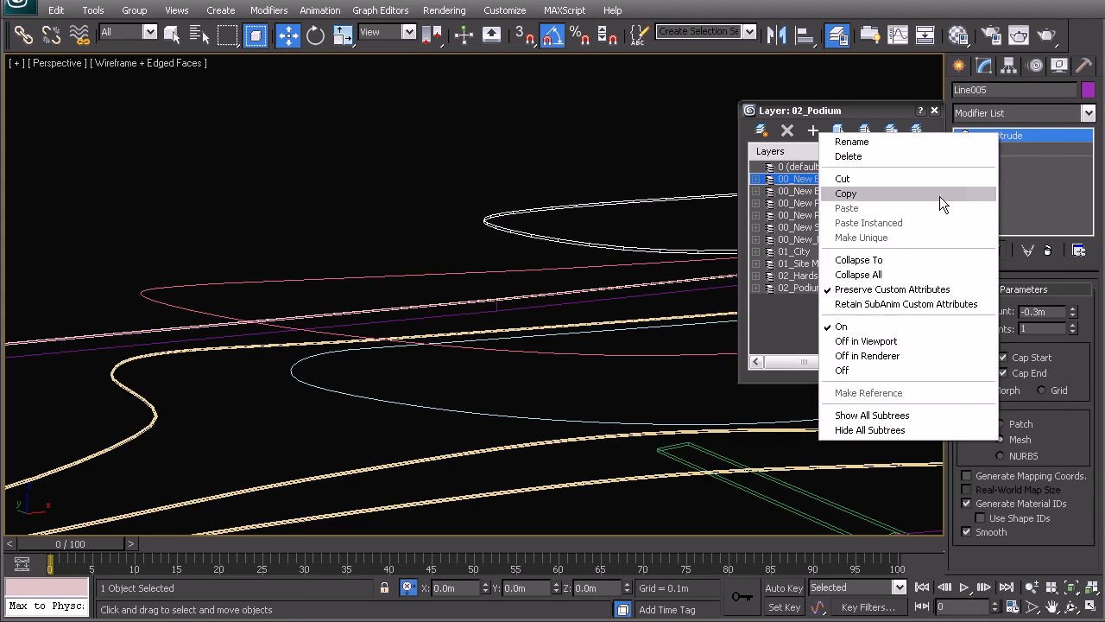
left_click(939, 196)
left_click(315, 278)
right_click(972, 136)
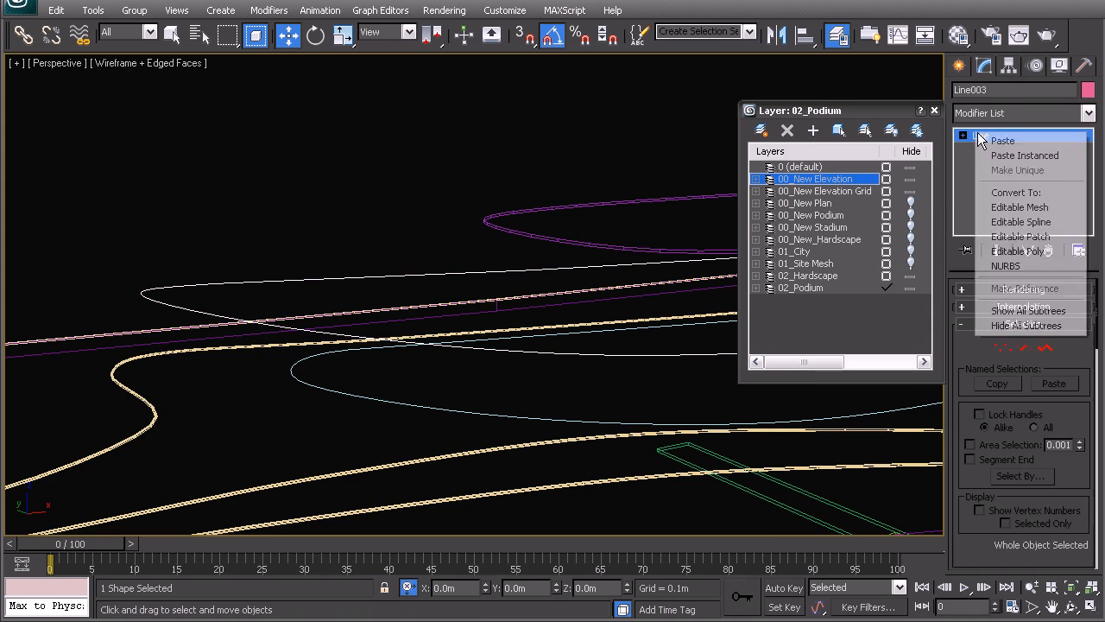
left_click(1000, 157)
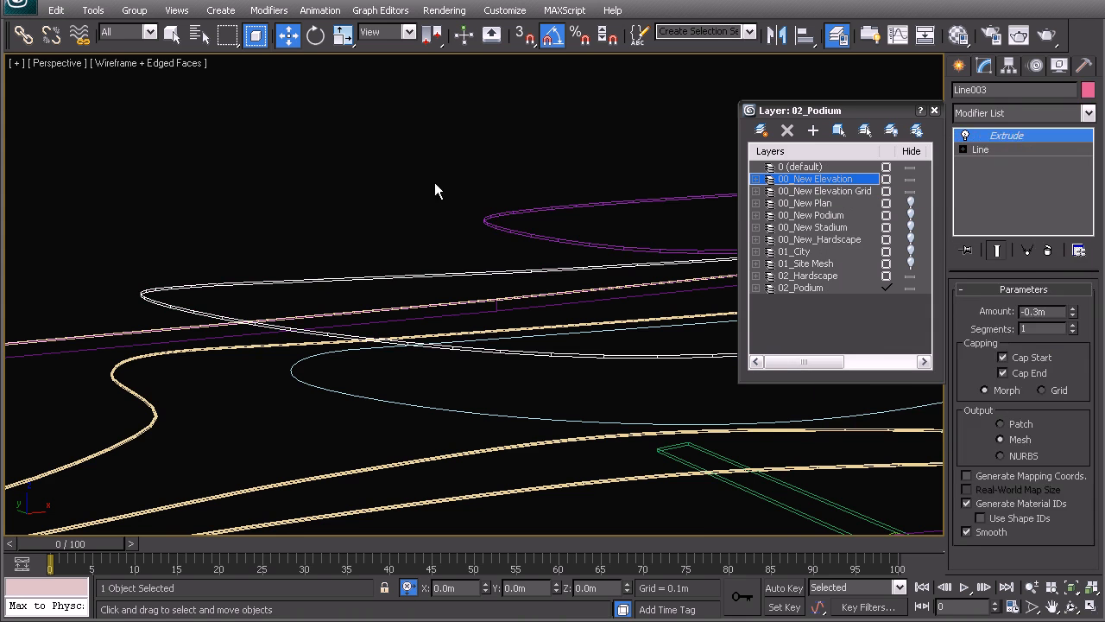
Step: Clone the pink slab Line003 upward as two instances in the front view, snapping the offset from the 12 m to the 15.5 m grid line
left_click(418, 273)
scroll(407, 298, "down", 6)
middle_click_drag(450, 325, 348, 275, "alt")
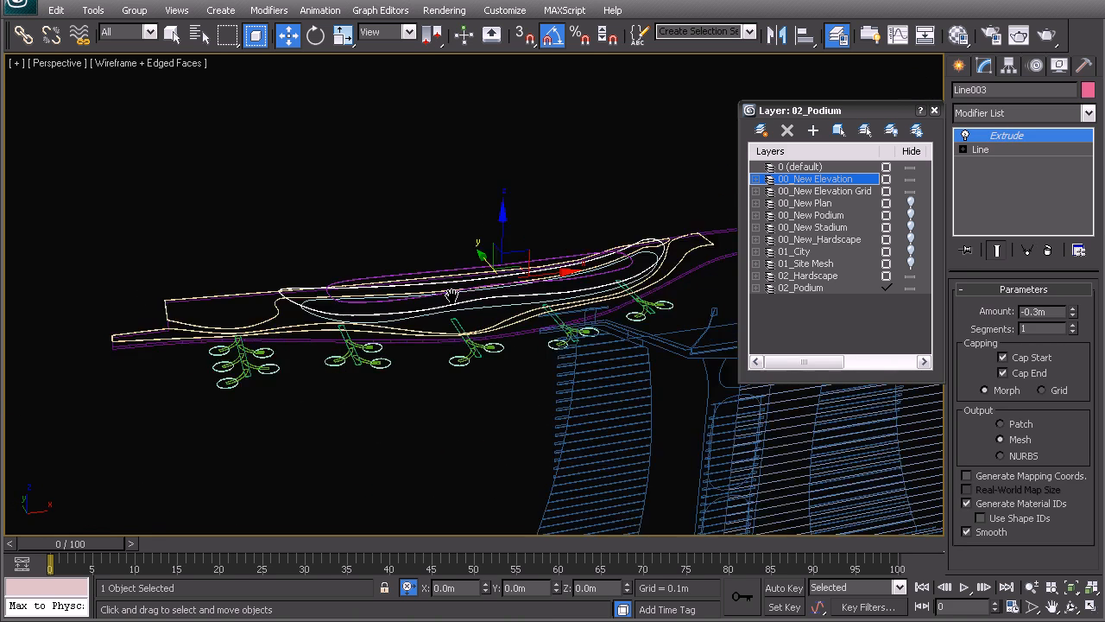
key("f")
scroll(466, 328, "up", 4)
scroll(515, 297, "up", 4)
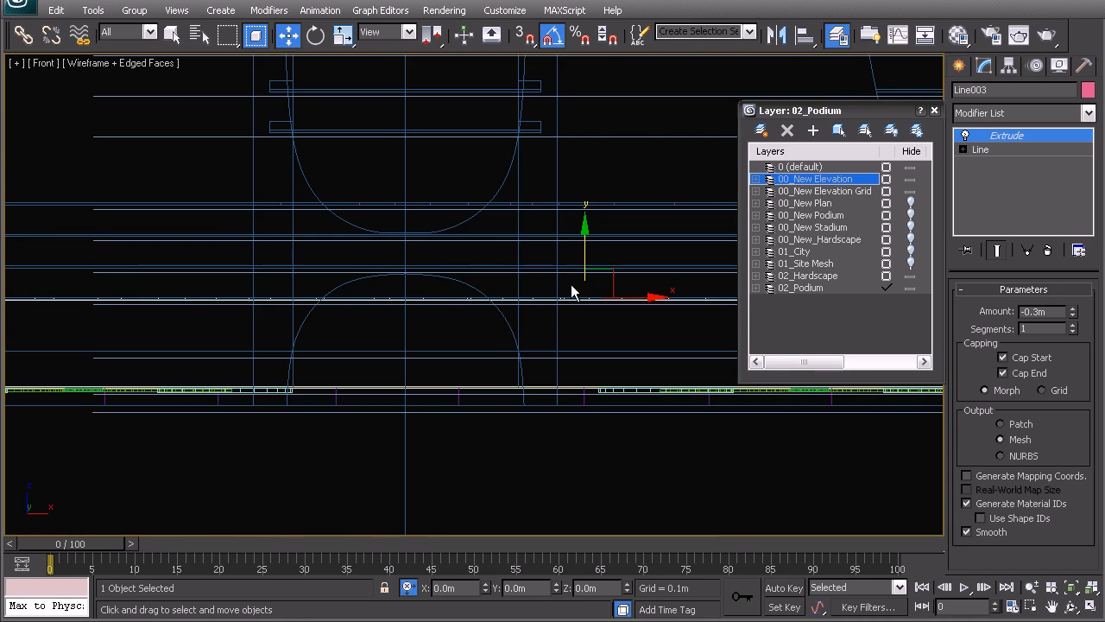
middle_click_drag(573, 291, 215, 290)
scroll(518, 285, "down", 8)
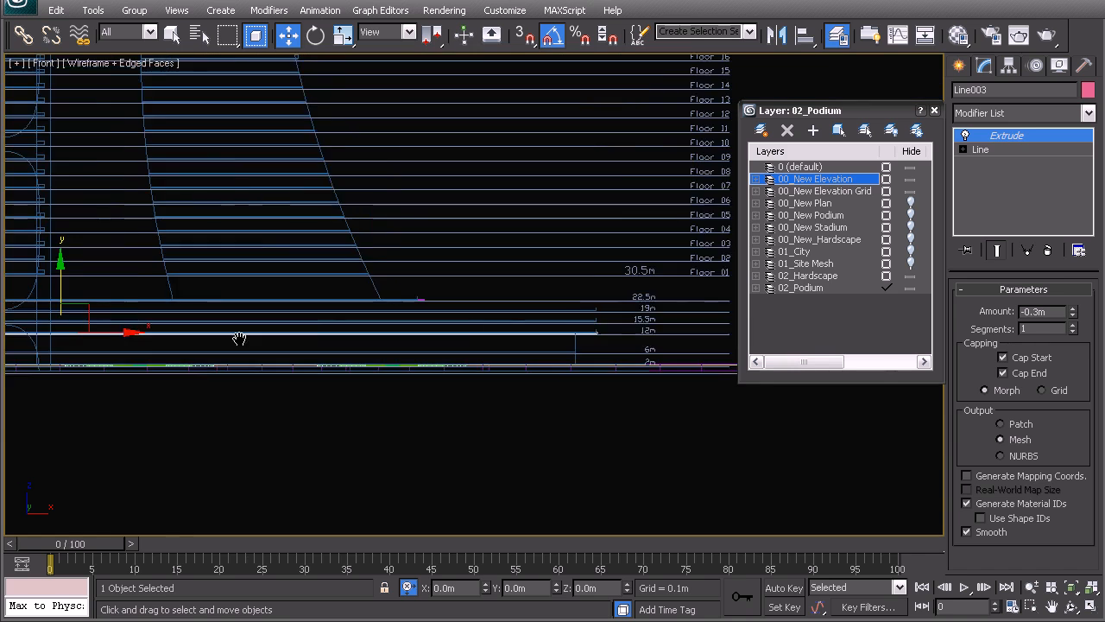
scroll(484, 337, "up", 5)
middle_click_drag(530, 423, 510, 278)
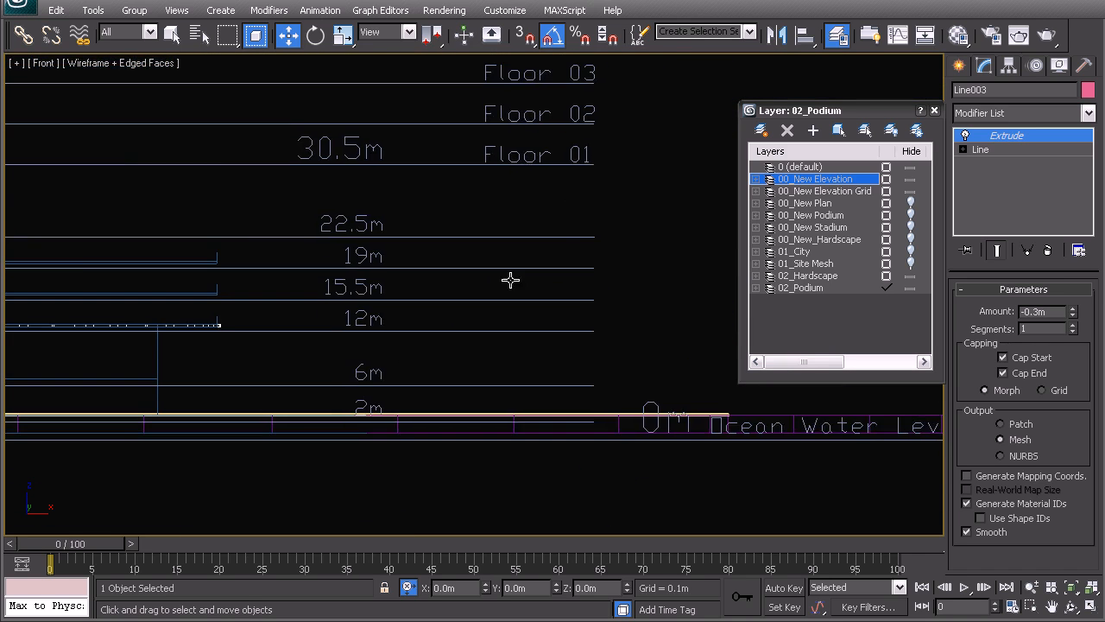
middle_click_drag(512, 338, 508, 296)
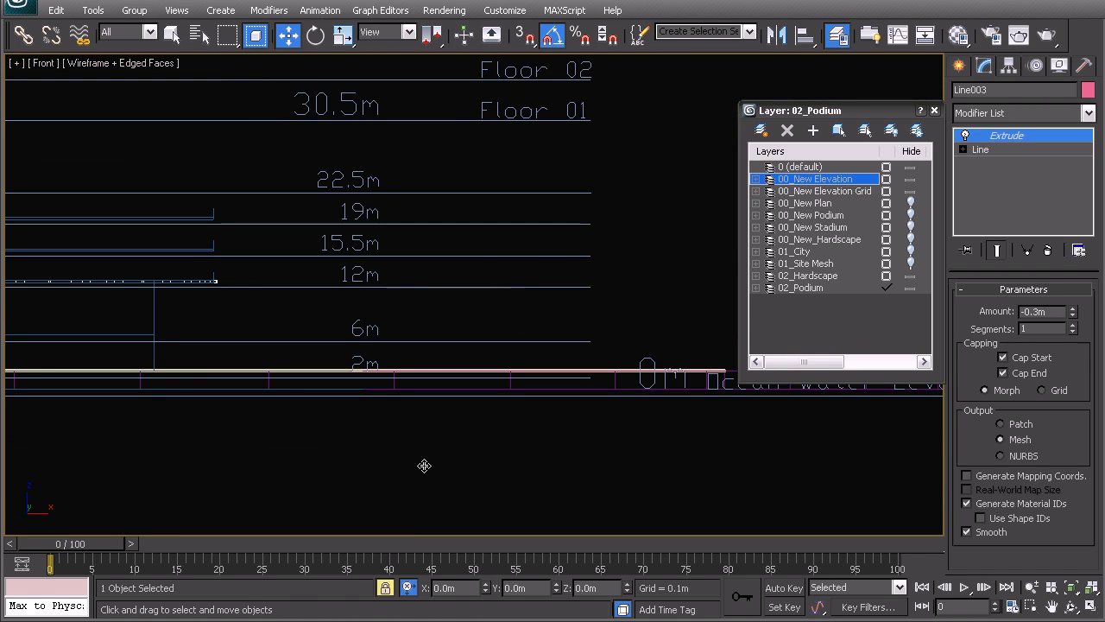
key("s")
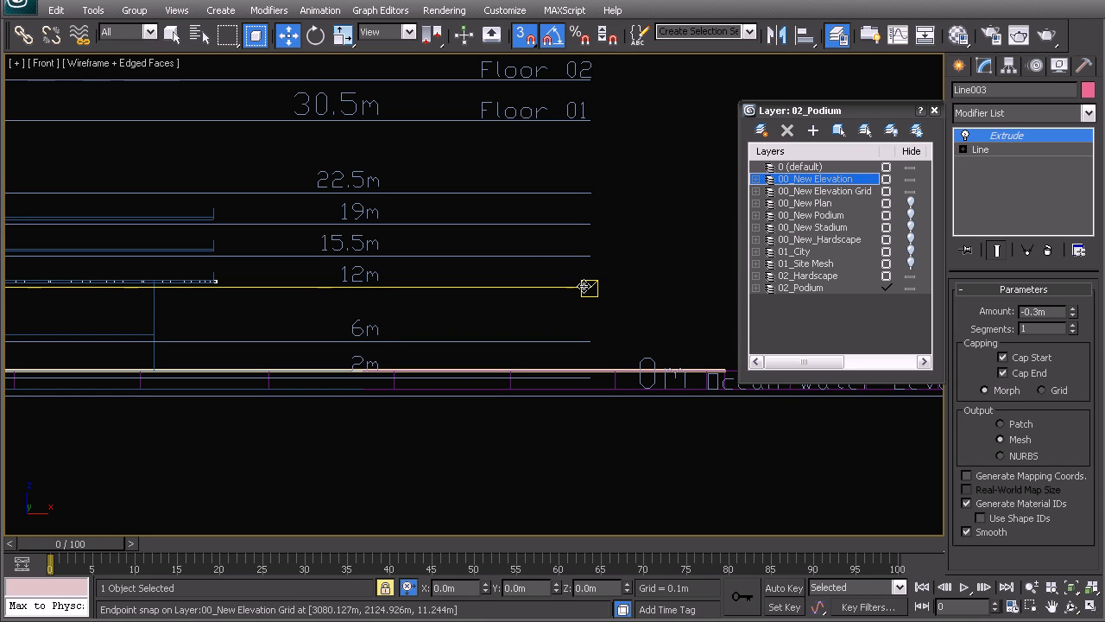
left_click_drag(587, 286, 585, 256, "shift")
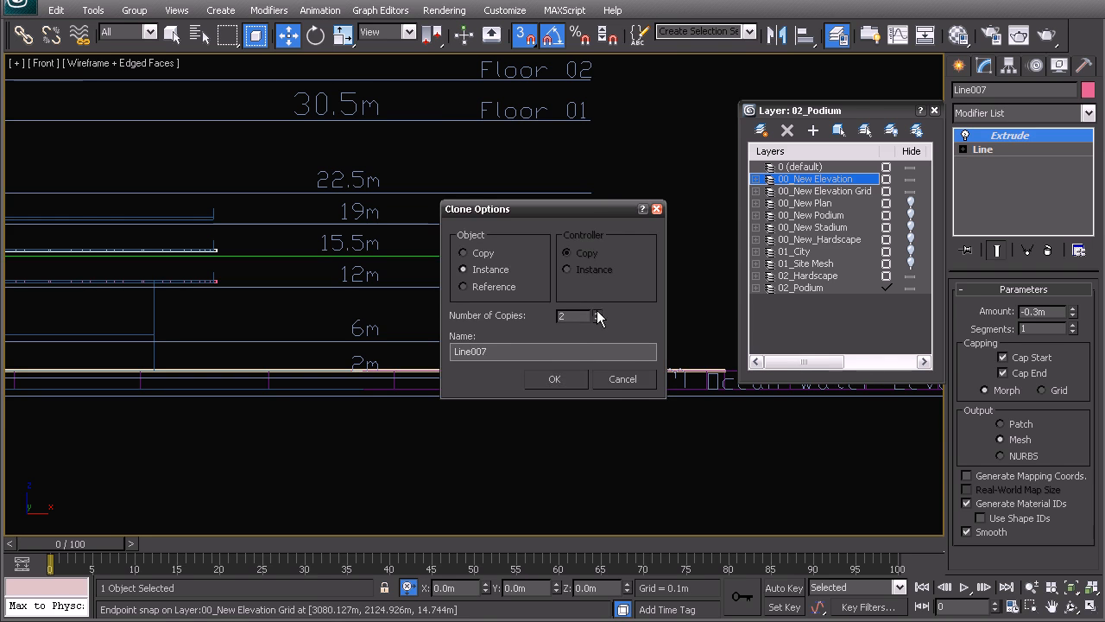
left_click(570, 380)
Step: Examine the stacked floor slabs against the level lines in front view and as shaded surfaces in perspective
middle_click_drag(205, 285, 357, 264)
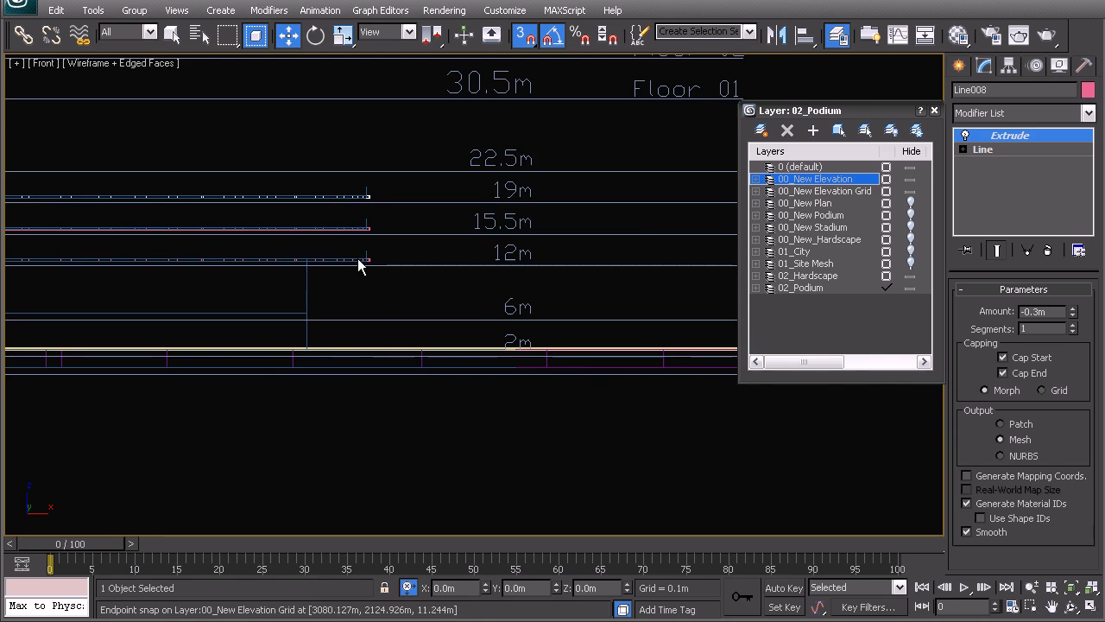
scroll(458, 345, "up", 3)
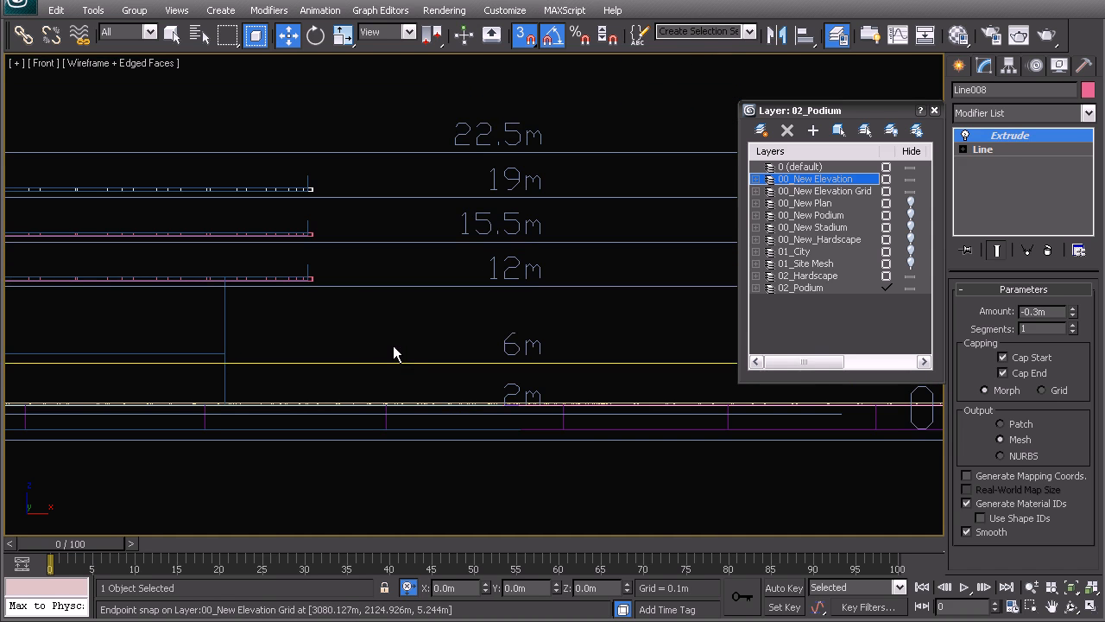
scroll(394, 346, "down", 5)
key("p")
middle_click_drag(441, 334, 438, 350, "alt")
scroll(440, 353, "up", 4)
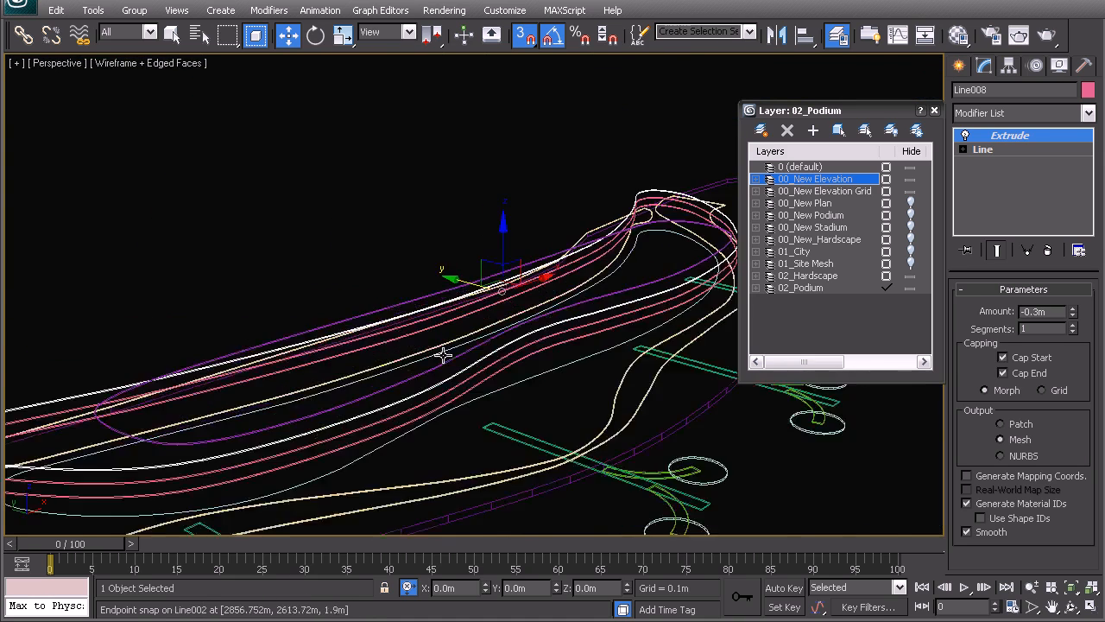
middle_click_drag(405, 306, 371, 302, "alt")
key("F3")
left_click(350, 167)
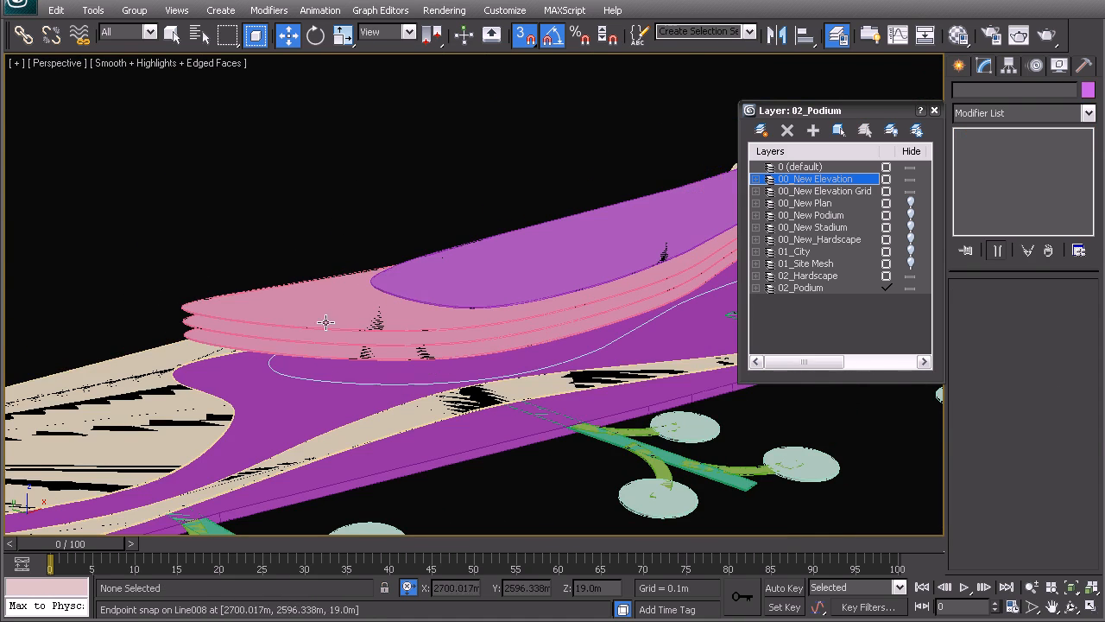
left_click(439, 306)
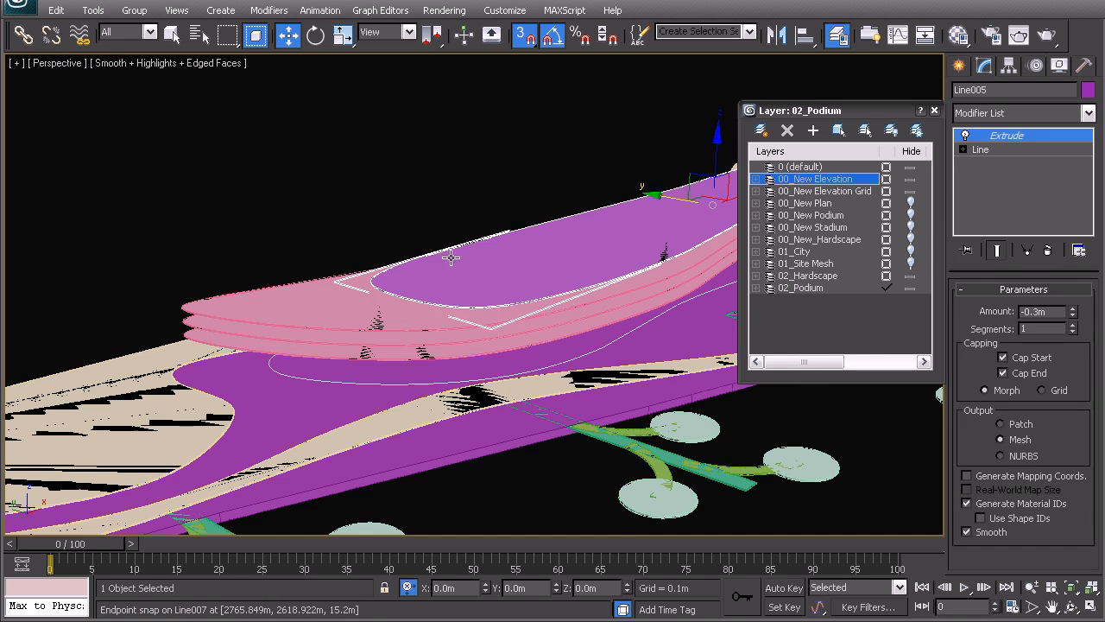
left_click(278, 226)
Step: Add an Extrude modifier to the light-blue outline spline Line004 below the slabs, with an amount of 10 m
key("F3")
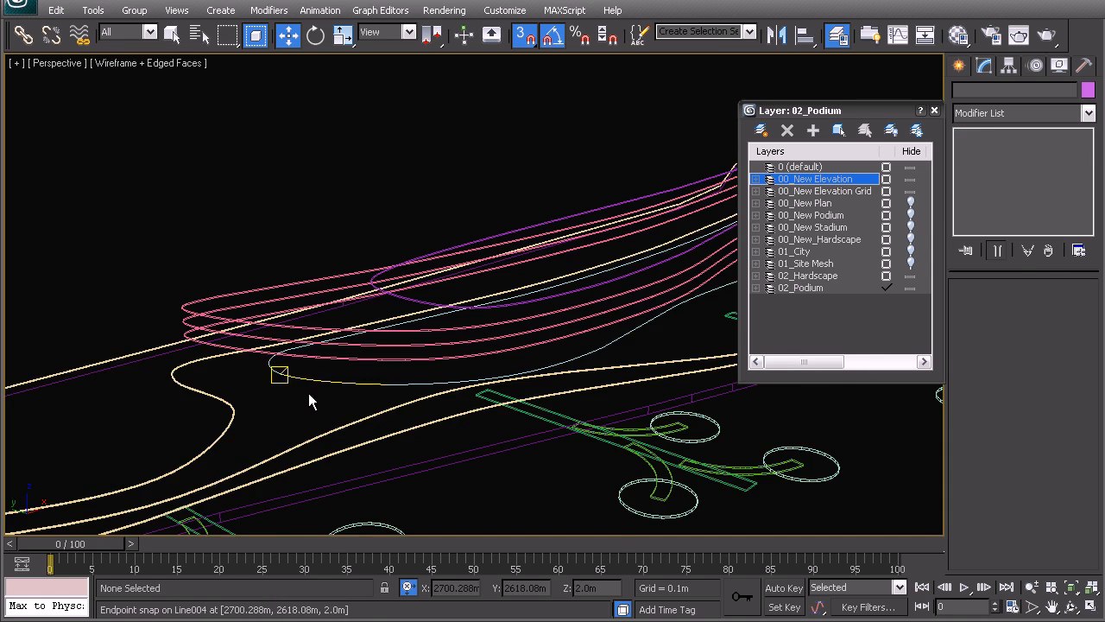
left_click(273, 420)
middle_click_drag(273, 421, 376, 395)
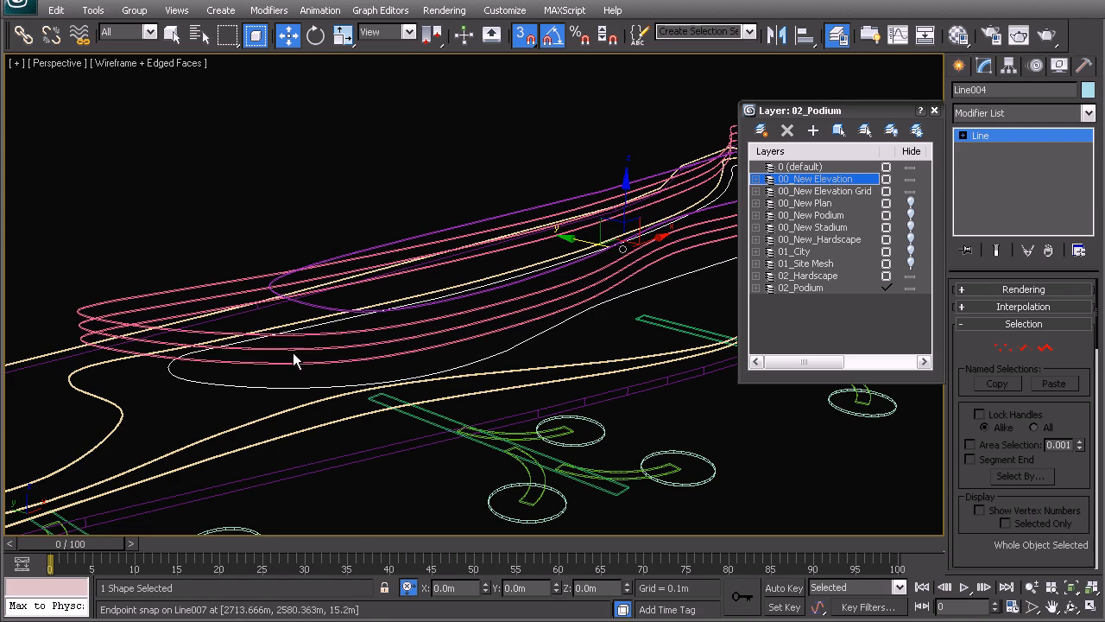
middle_click_drag(481, 321, 385, 406, "alt")
key("f")
scroll(421, 376, "up", 2)
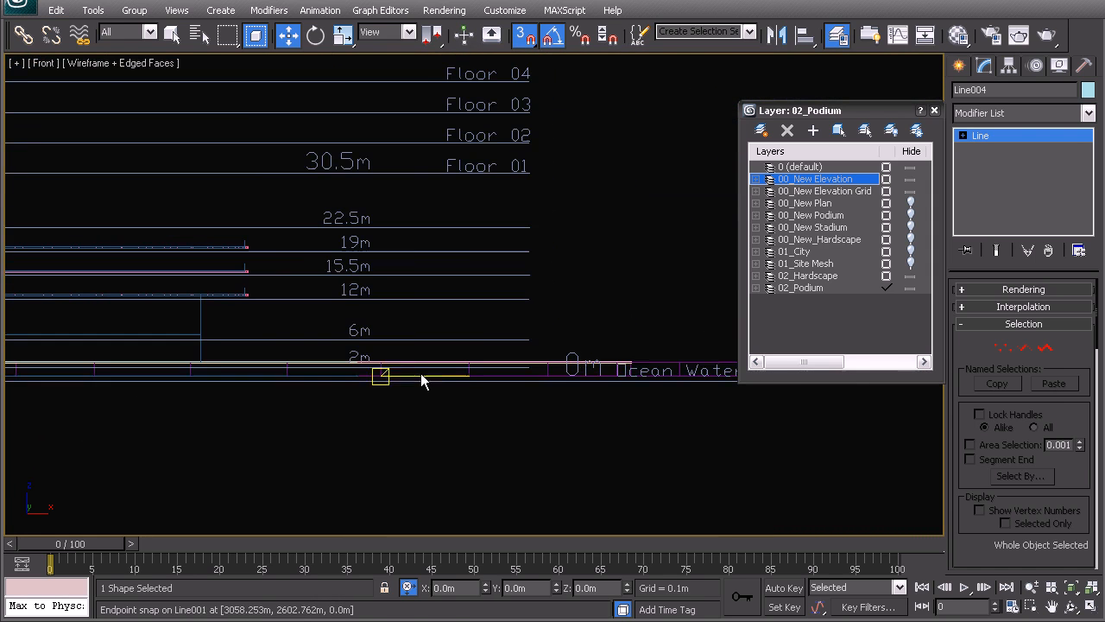
scroll(346, 369, "up", 2)
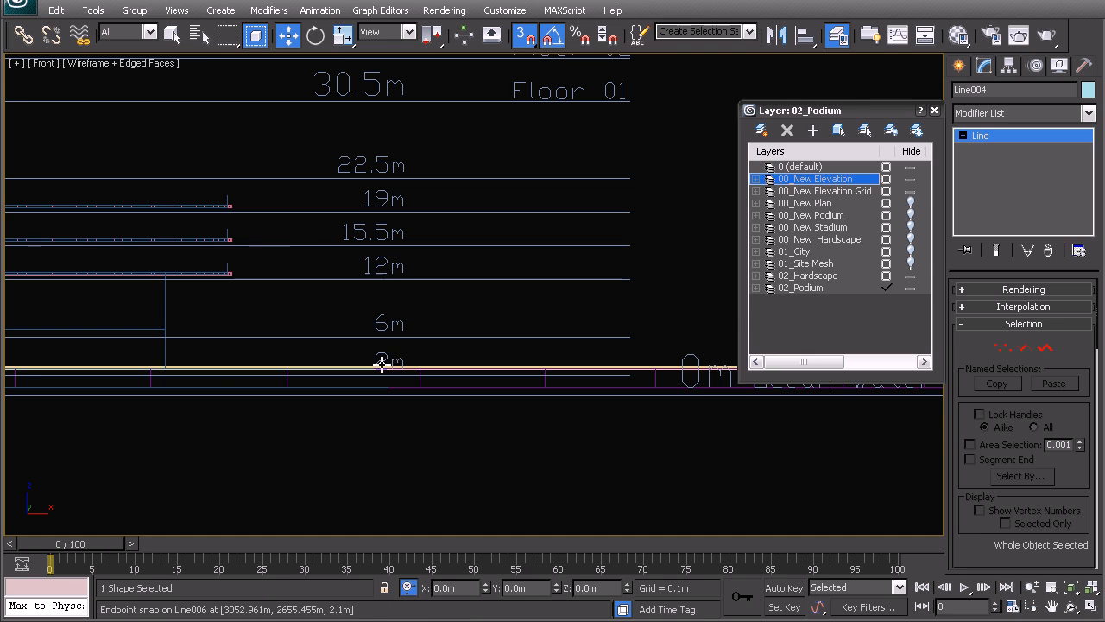
left_click(986, 114)
type("ex")
key("Return")
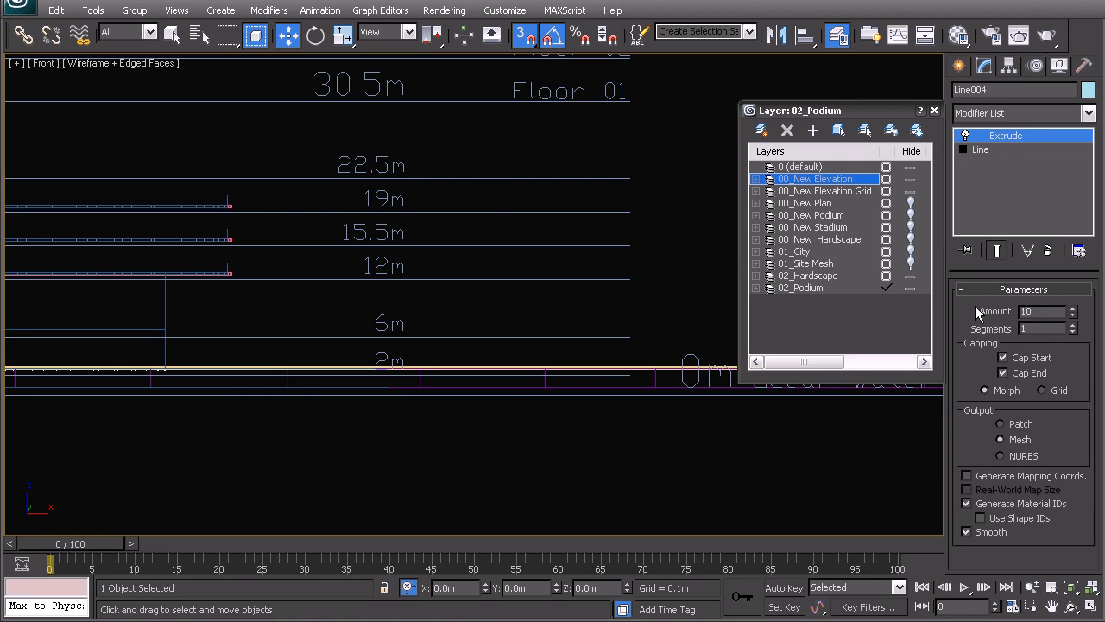
type("10")
key("Return")
Step: Set the Extrude modifier on the light-blue wall Line004 to 2 segments
middle_click_drag(149, 311, 260, 328)
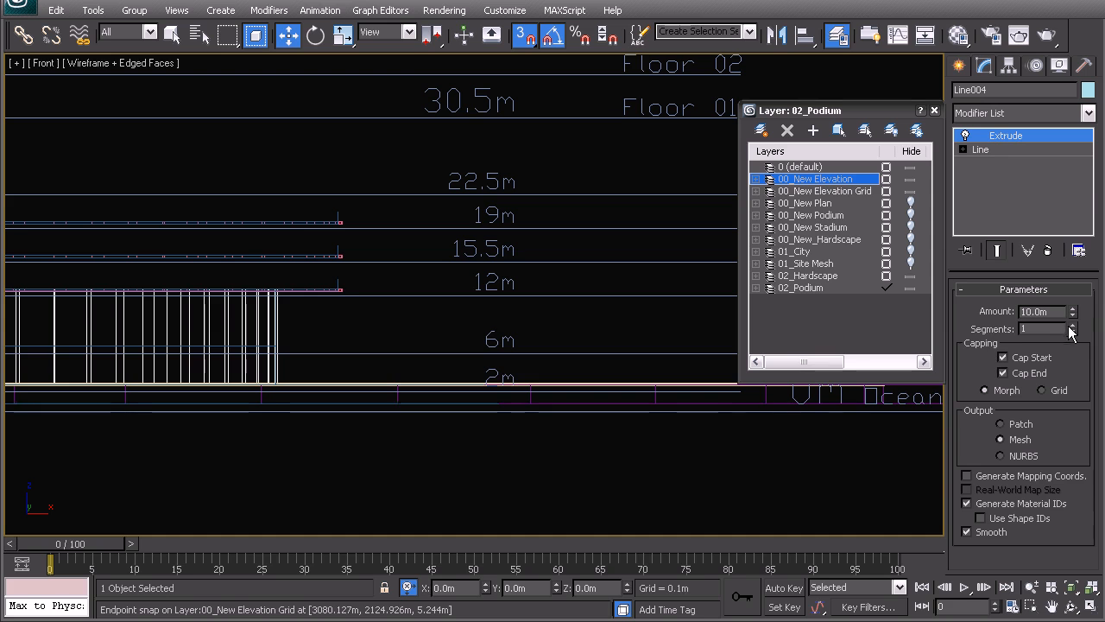
middle_click_drag(276, 345, 375, 341)
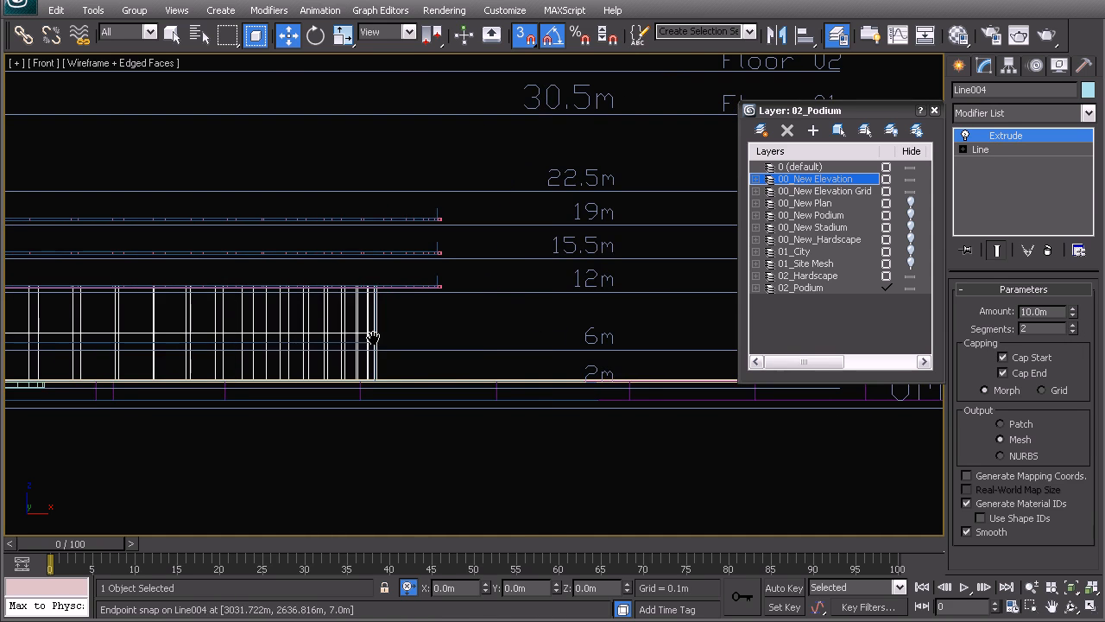
right_click(363, 292)
left_click(362, 292)
Step: Examine the extruded light-blue wall beneath the floor slabs and the surrounding hardscape as shaded surfaces in perspective
key("p")
key("z")
middle_click_drag(417, 344, 484, 348, "alt")
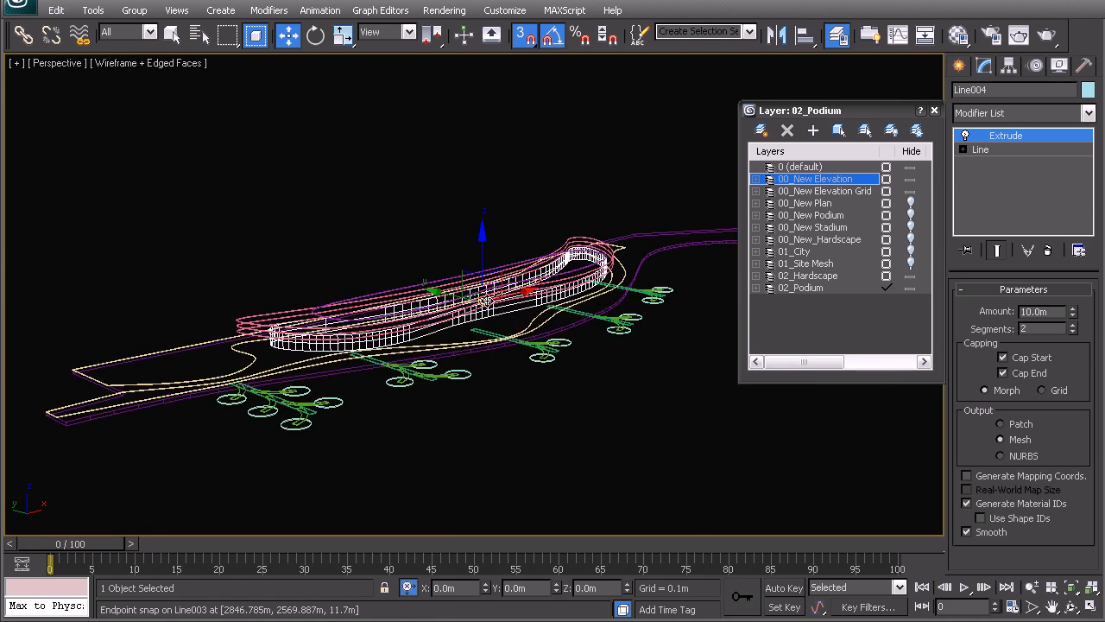
key("F3")
left_click(363, 259)
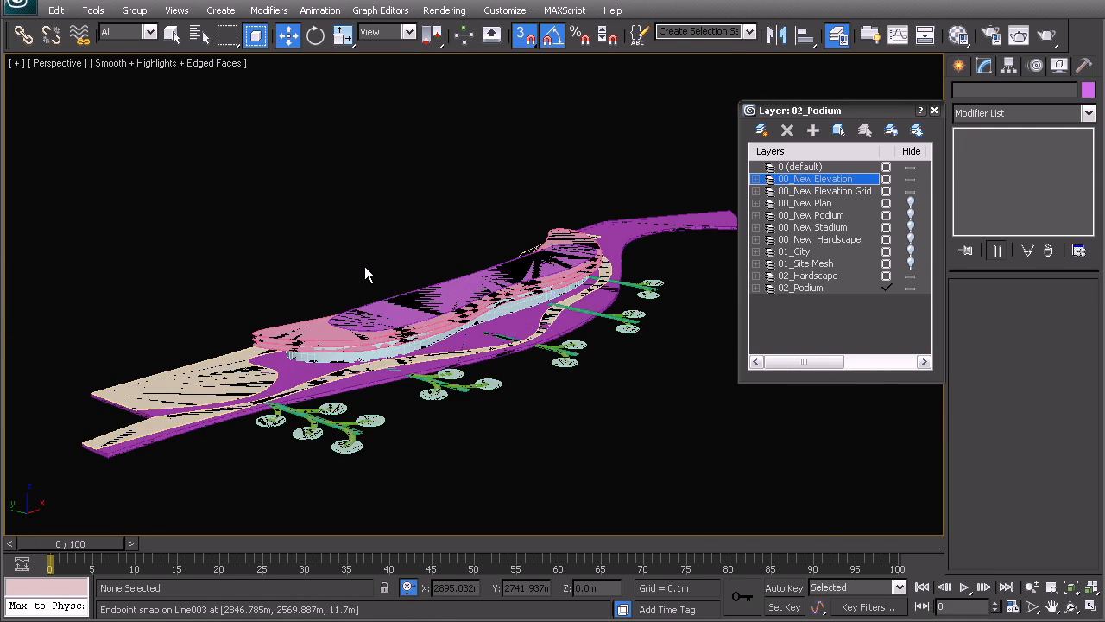
key("F4")
mouse_move(364, 266)
middle_mouse_down("alt")
mouse_move(442, 282)
mouse_move(462, 307)
mouse_move(590, 259)
mouse_move(619, 274)
mouse_move(442, 264)
mouse_move(449, 244)
middle_mouse_up("alt")
key("F4")
scroll(478, 332, "up", 6)
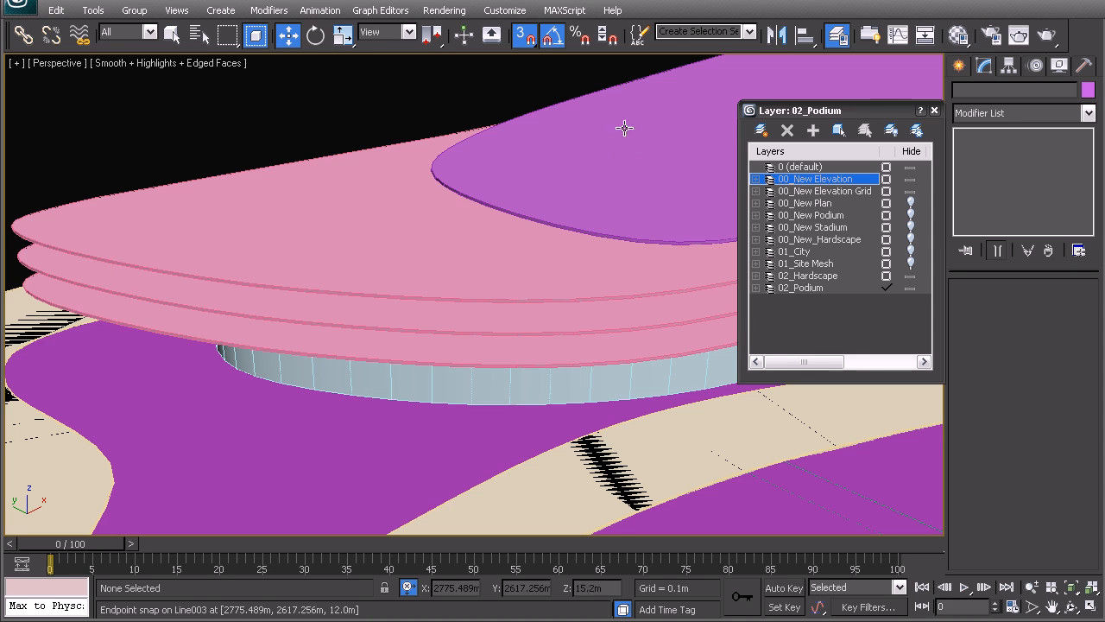
middle_click_drag(495, 398, 285, 378)
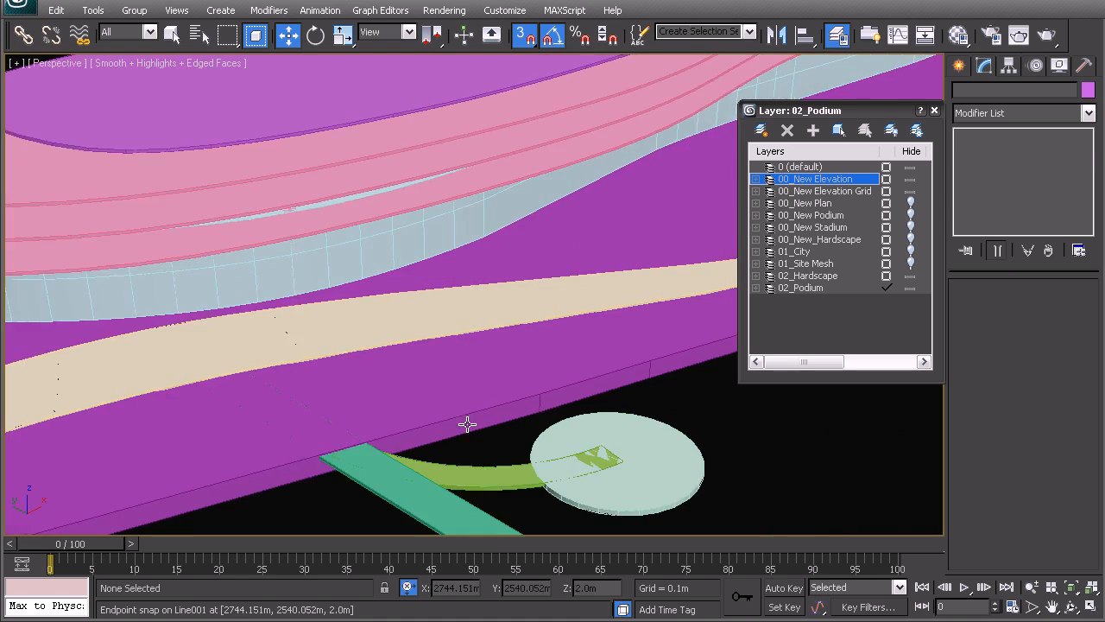
middle_click_drag(467, 424, 467, 295)
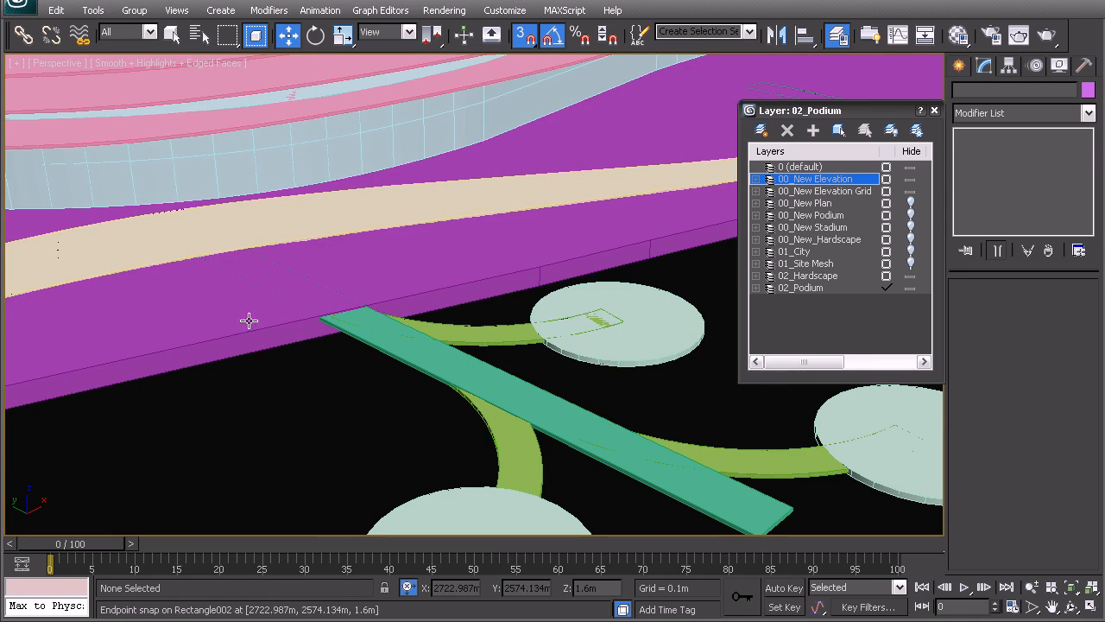
middle_click_drag(212, 187, 512, 257)
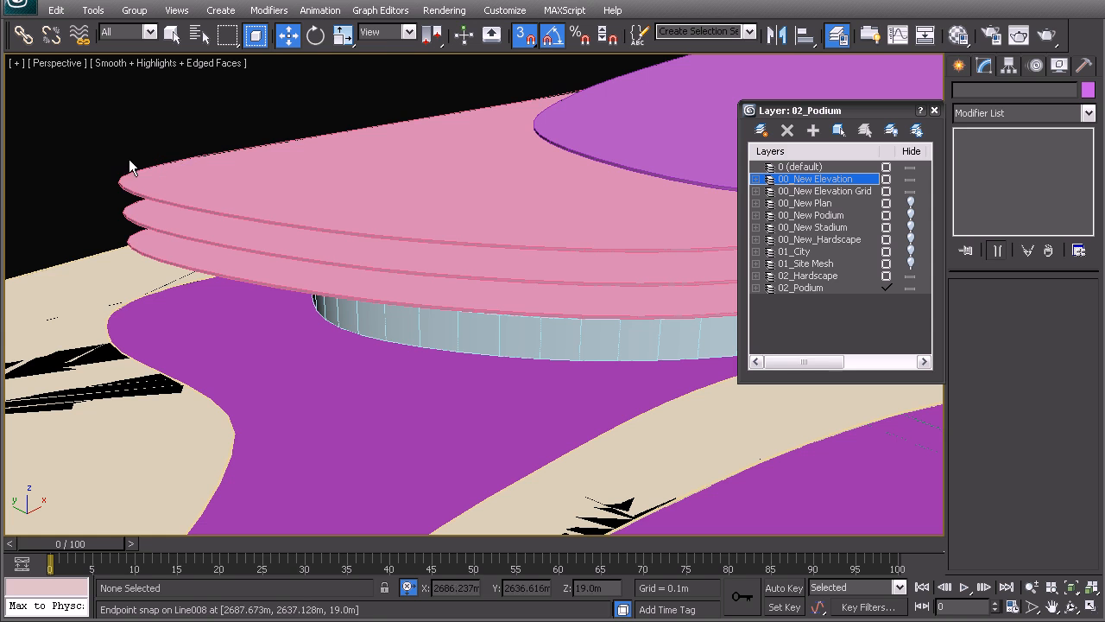
Step: Clone the upper purple slab and the three pink slabs in place as copies
left_click(561, 148)
left_click(250, 180, "ctrl")
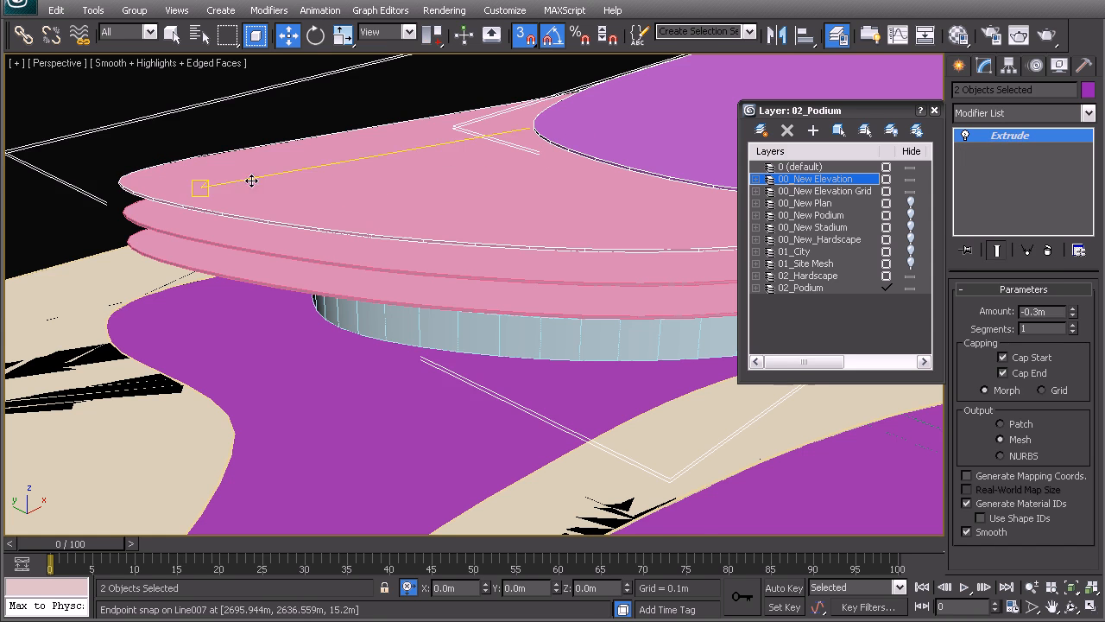
left_click(177, 224, "ctrl")
left_click(189, 246, "ctrl")
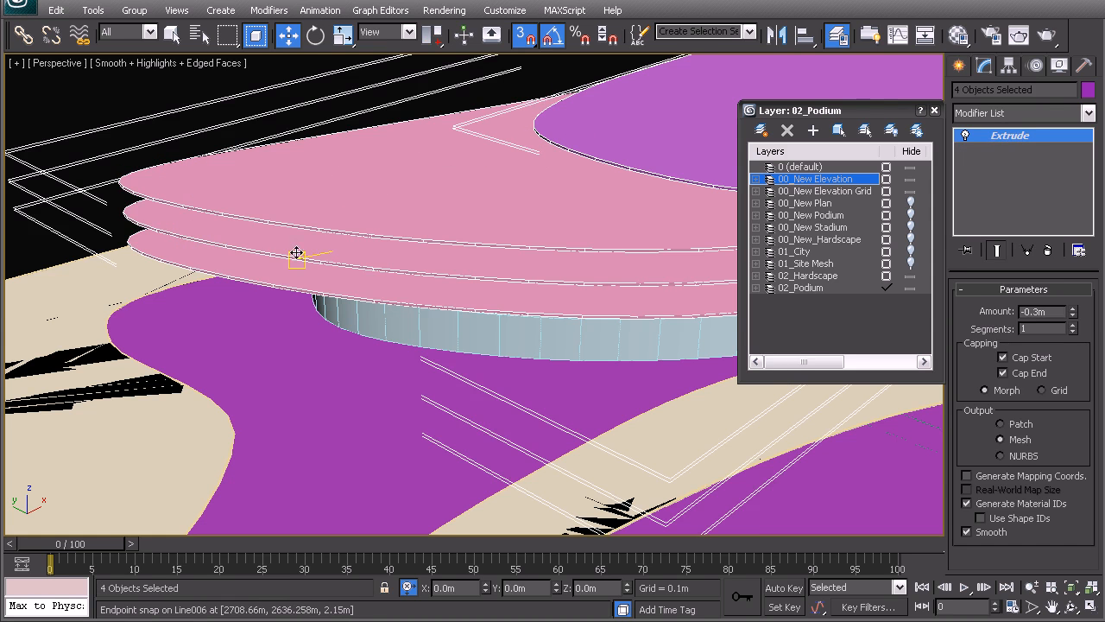
left_click_drag(293, 257, 303, 261, "shift")
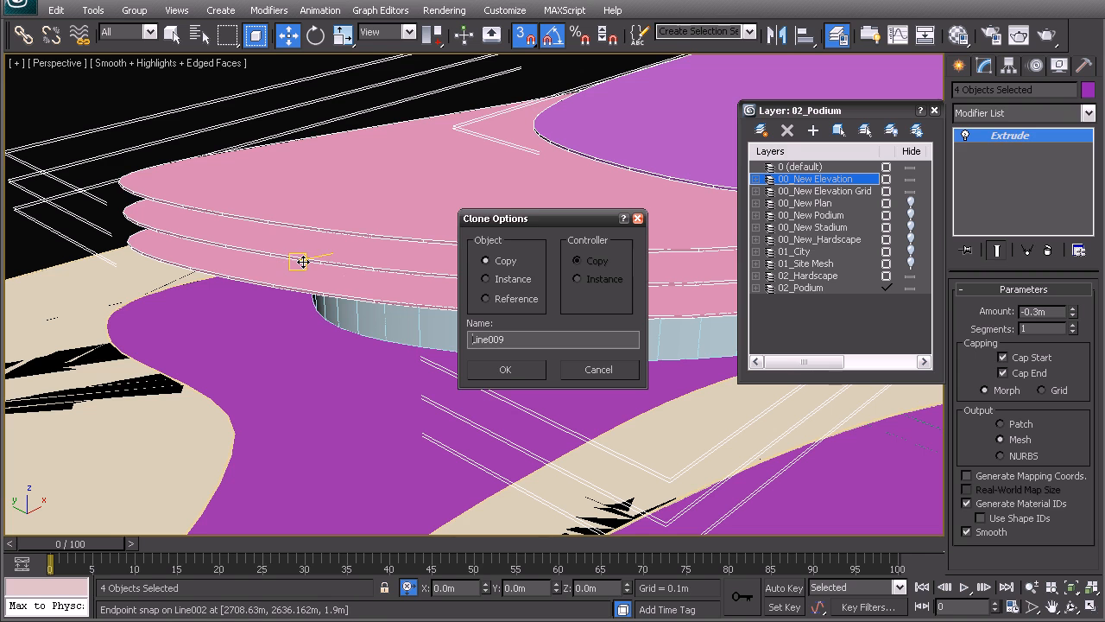
left_click(504, 372)
Step: Select the topmost pink outline Line008 in wireframe and remove its Extrude modifier
left_click(112, 116)
left_click(186, 206)
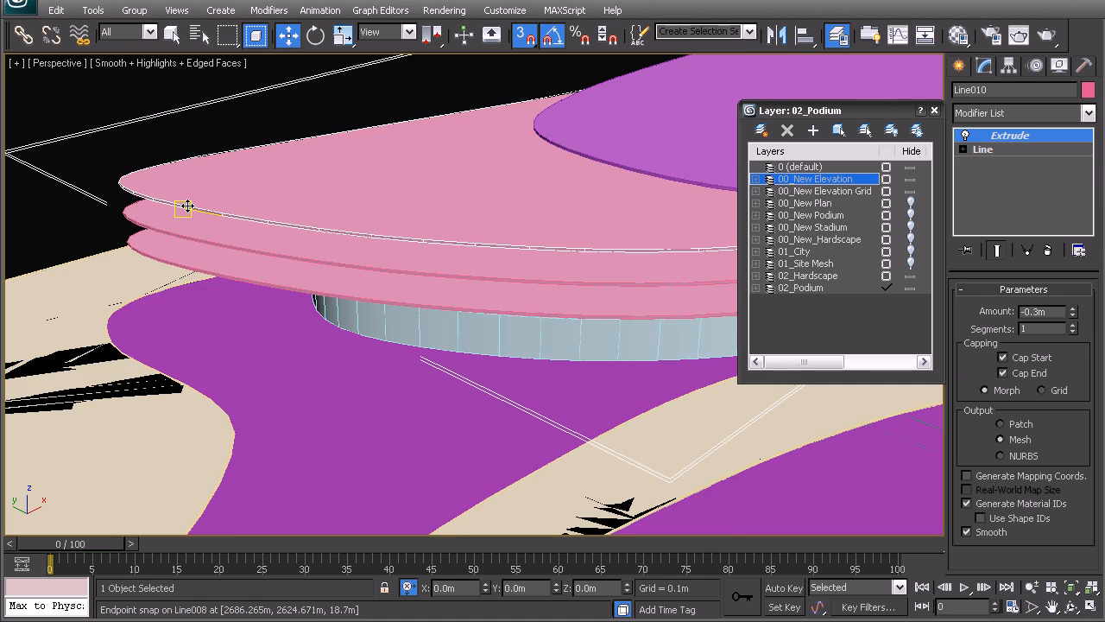
key("F3")
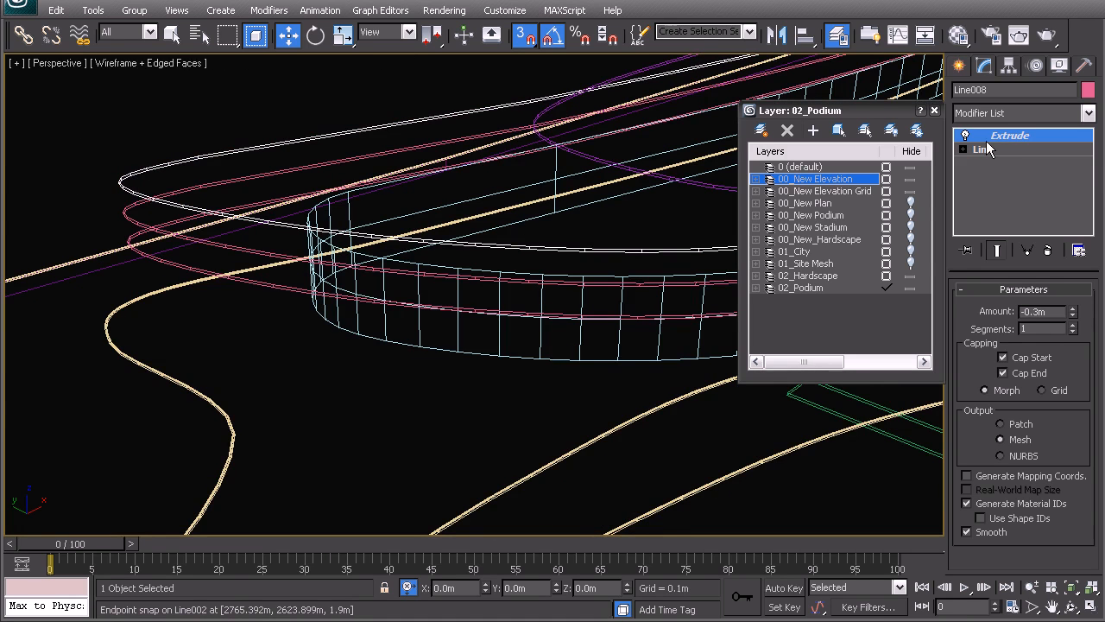
right_click(1000, 140)
left_click(978, 155)
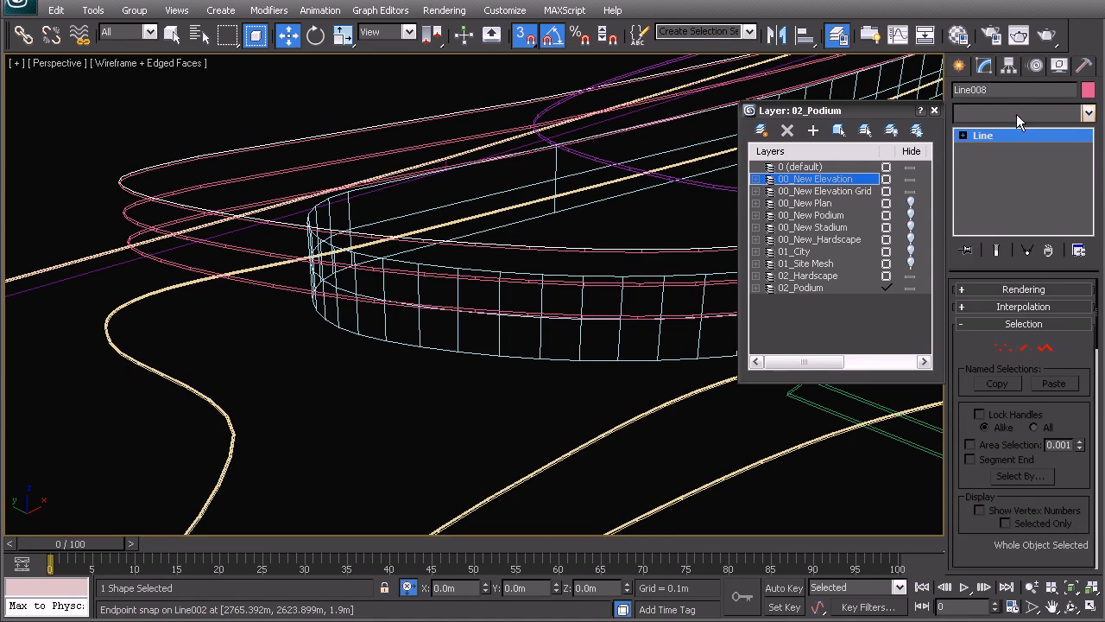
Step: Add a Sweep modifier to the pink outline Line008 with a section width of 0.2 m and length of 1 m
left_click(1016, 114)
scroll(1006, 466, "down", 5)
left_click(1011, 453)
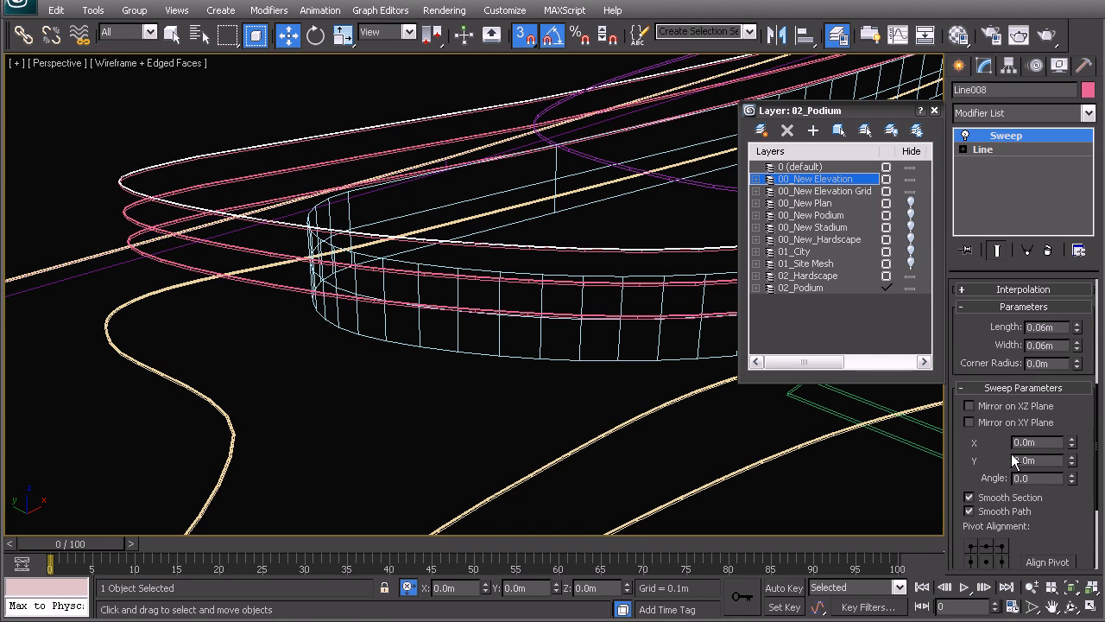
scroll(1024, 543, "down", 2)
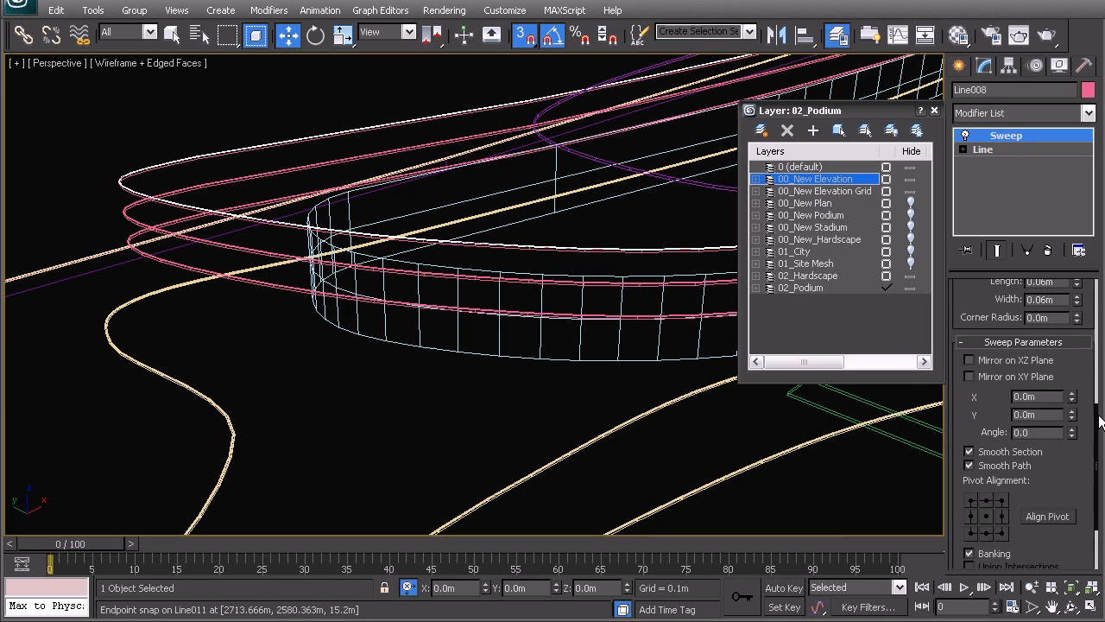
left_click_drag(1098, 416, 1099, 358)
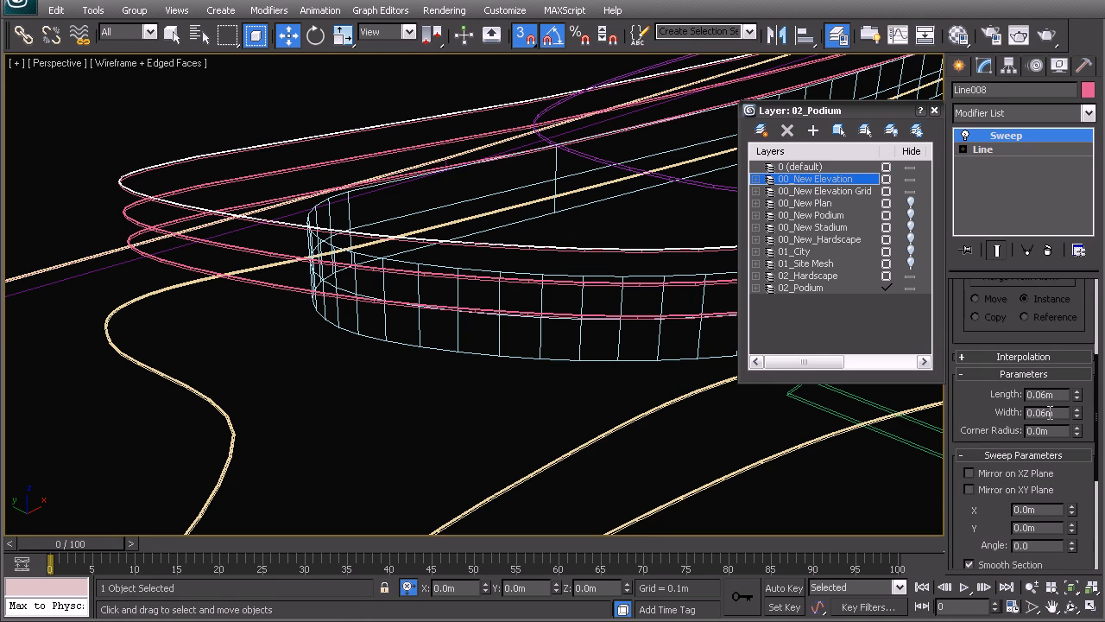
type("0.2")
key("Return")
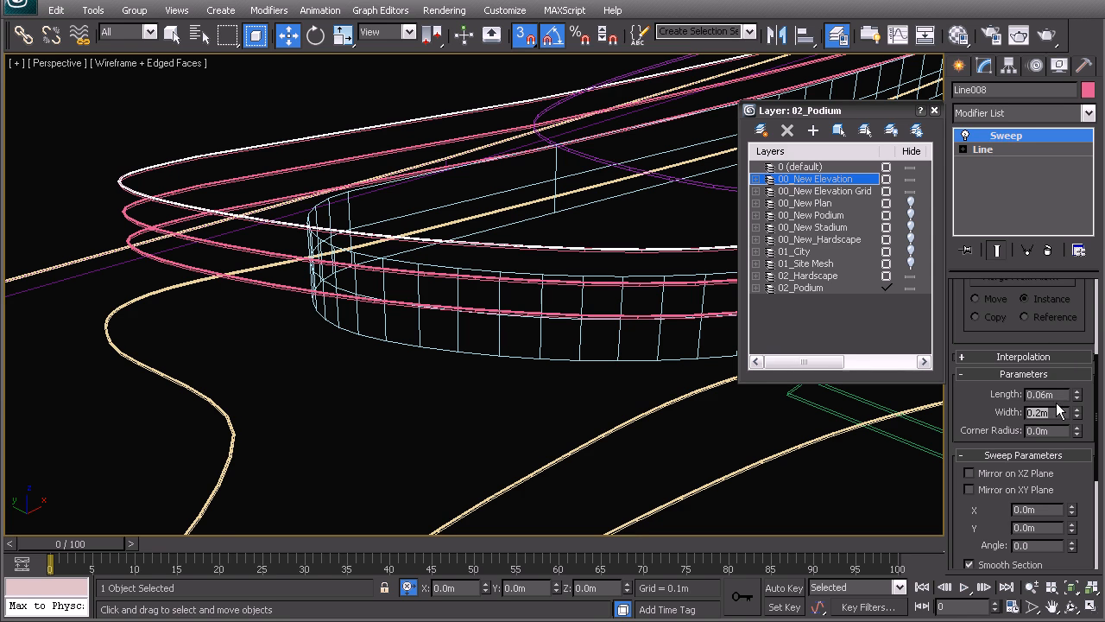
type("1")
key("Return")
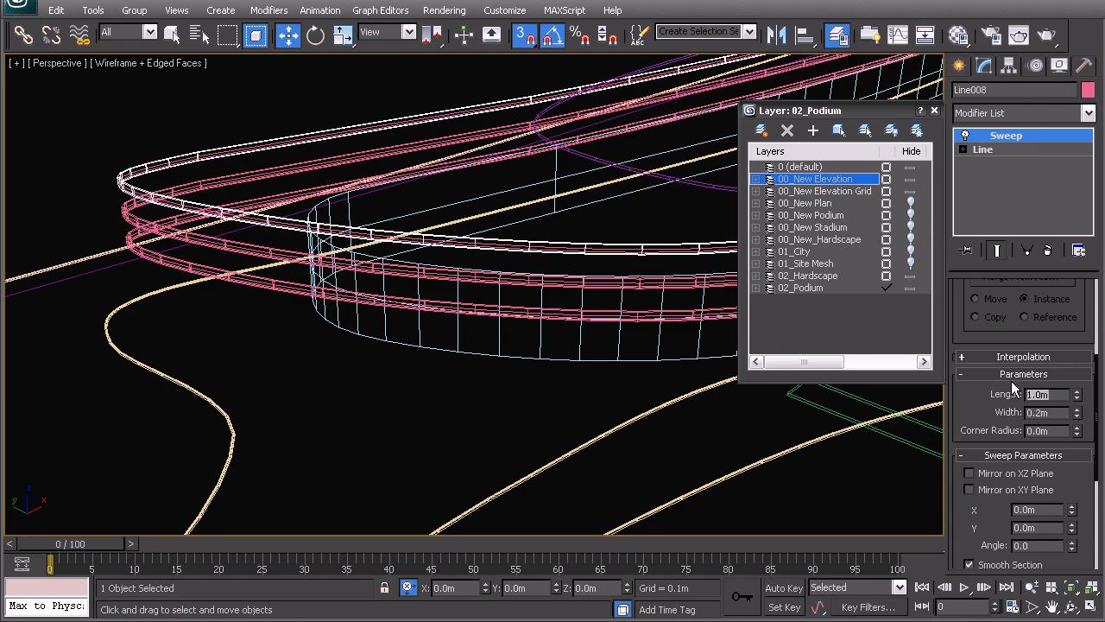
Step: Set the Sweep's pivot alignment to the bottom-left corner of its section so the parapets rise from the pink slab edges
scroll(969, 506, "down", 5)
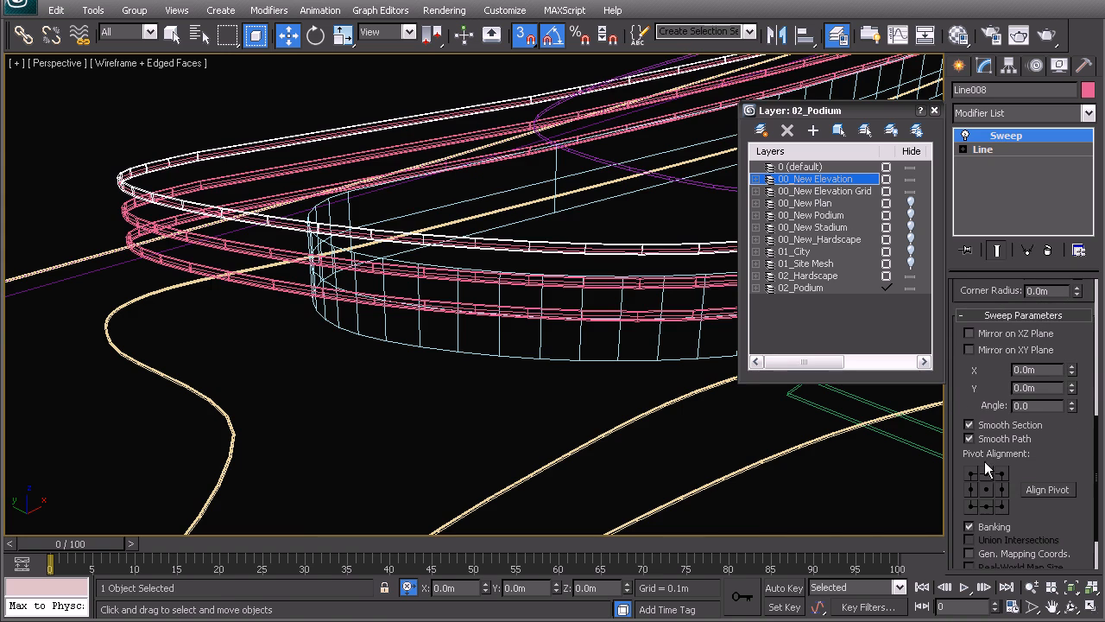
left_click(970, 506)
middle_click_drag(246, 296, 551, 348)
scroll(409, 333, "up", 7)
scroll(455, 292, "down", 5)
scroll(424, 301, "up", 3)
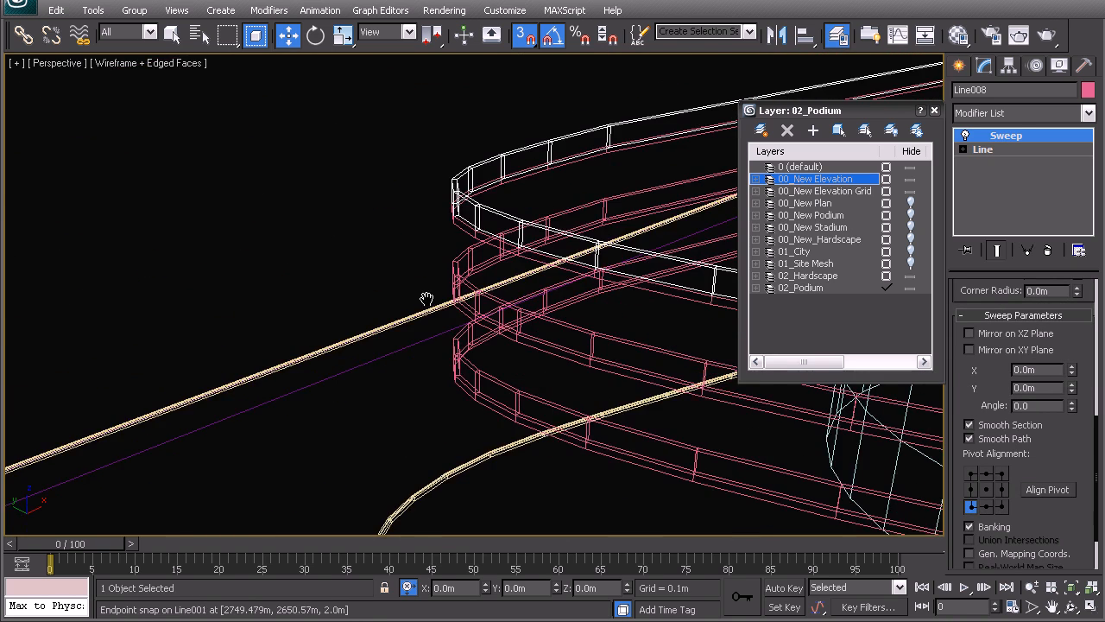
key("F3")
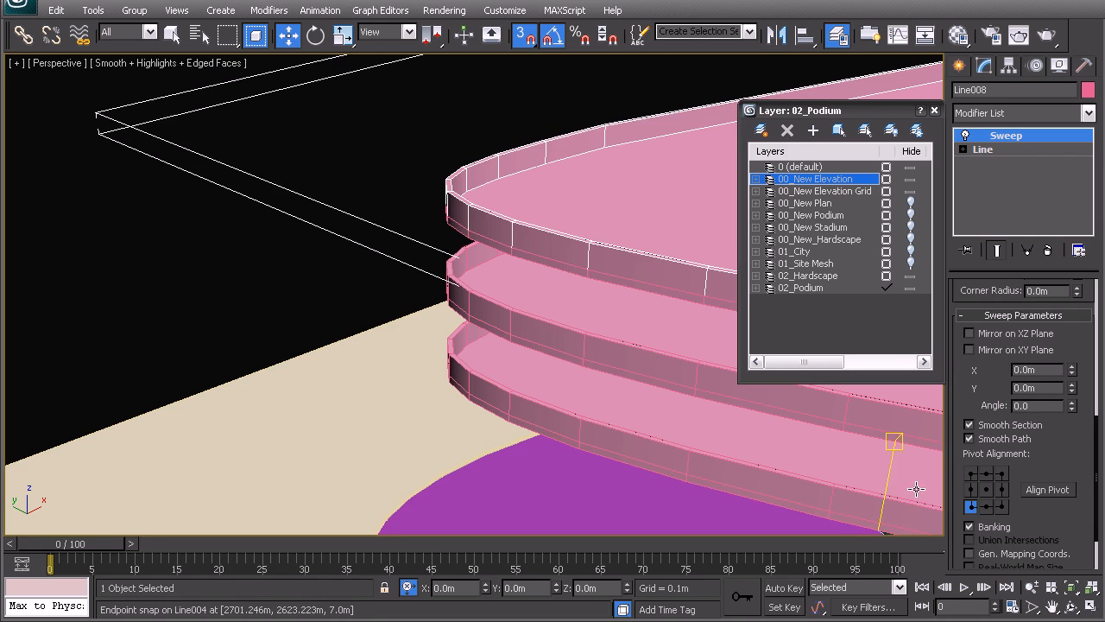
Step: Toggle the Sweep modifier off and on to compare the pink slabs with and without their parapets
left_click(965, 135)
left_click(965, 135)
left_click(966, 135)
left_click(965, 135)
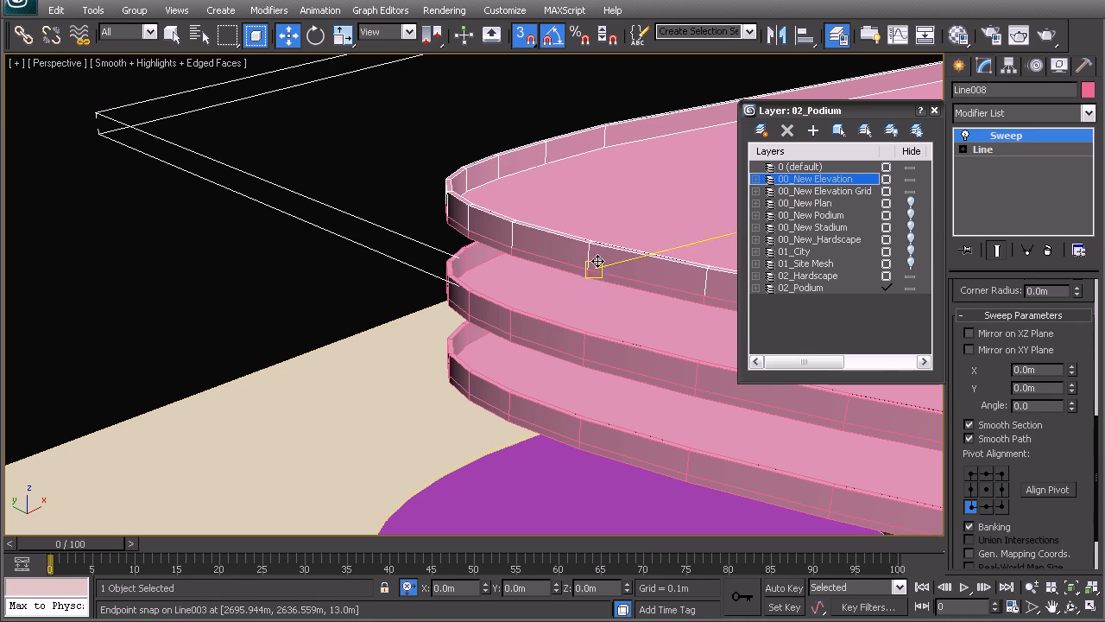
Step: Replace the Extrude on the purple outline Line005 with an instance of the Sweep modifier copied from Line008
middle_click_drag(617, 264, 481, 282)
scroll(481, 281, "down", 4)
middle_click_drag(647, 203, 555, 238)
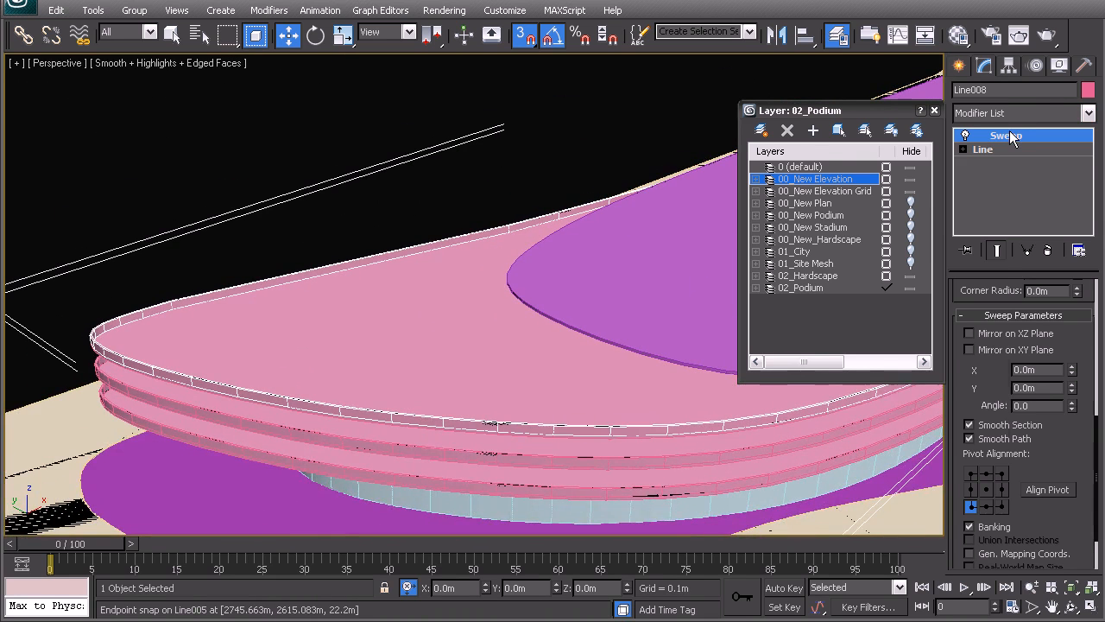
right_click(1006, 135)
left_click(906, 190)
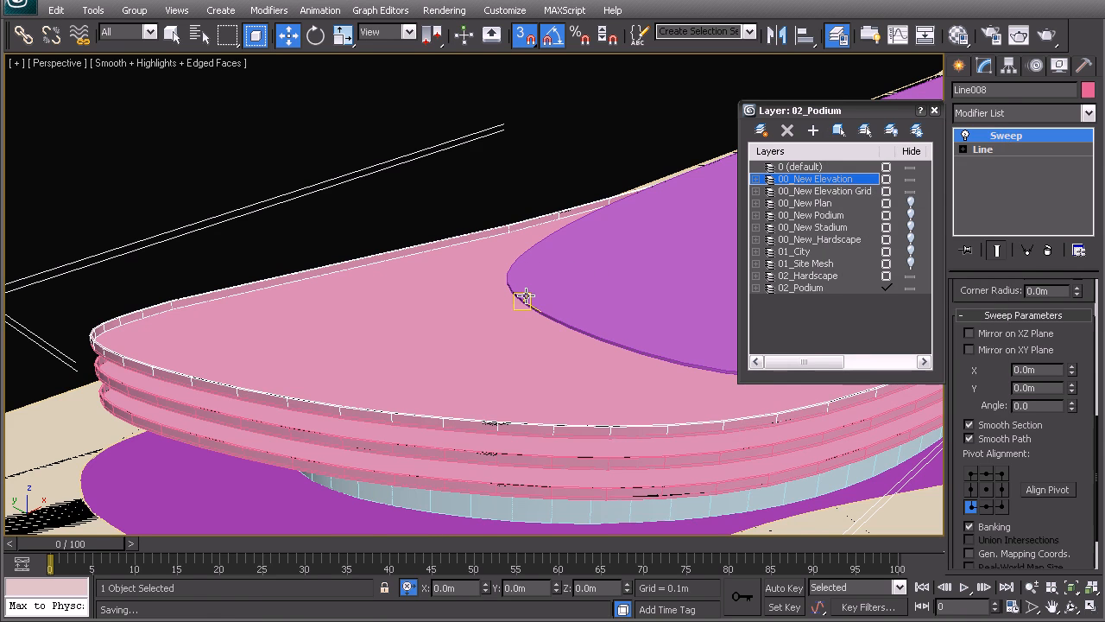
key("F3")
left_click(522, 299)
right_click(987, 136)
left_click(953, 152)
right_click(989, 135)
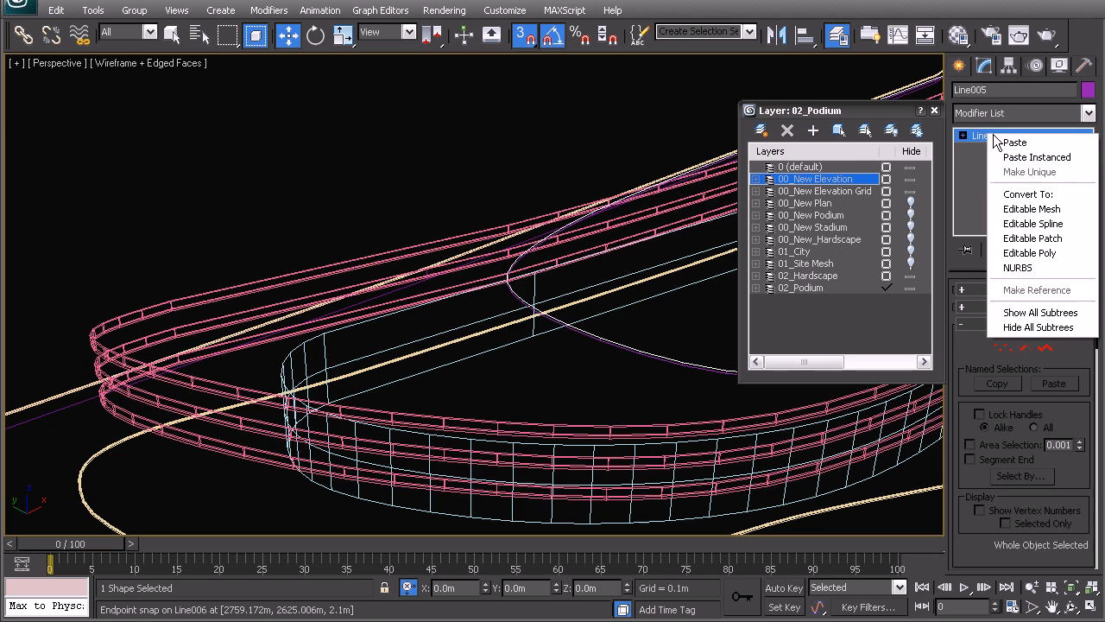
left_click(1006, 160)
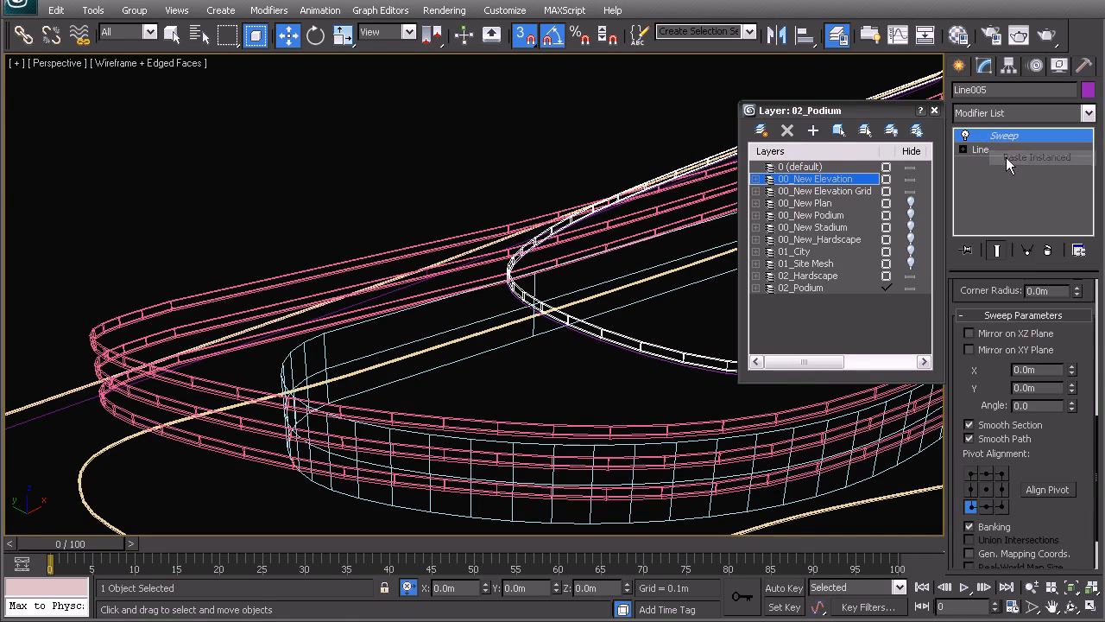
Step: Examine the slab parapets as shaded surfaces up close and the whole podium with its hardscape in wireframe perspective
left_click(437, 158)
key("F3")
middle_click_drag(454, 279, 521, 273)
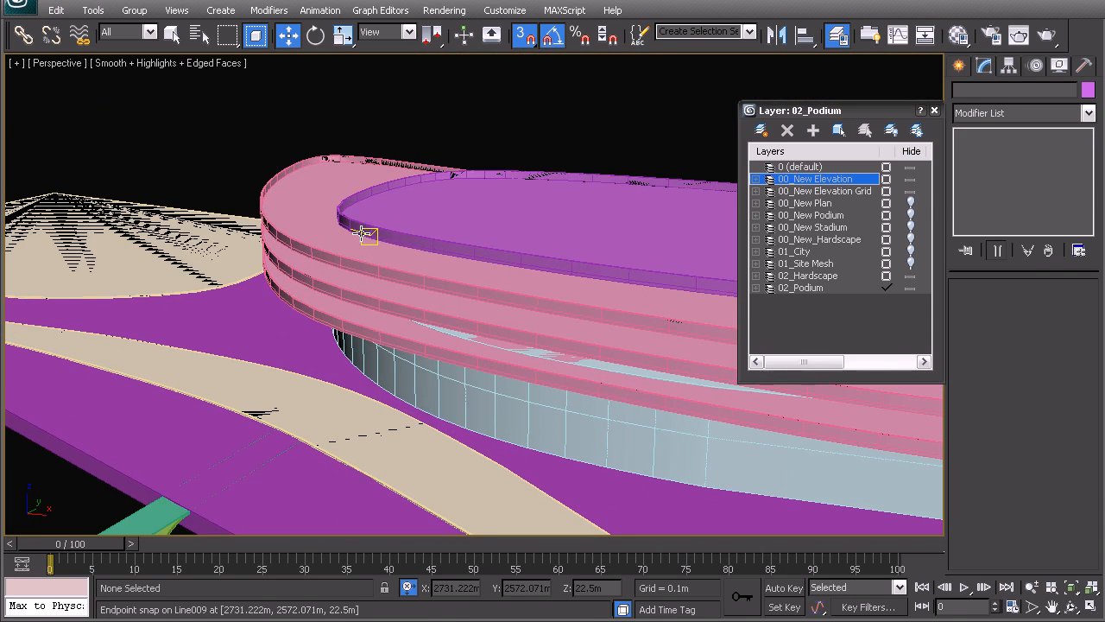
middle_click_drag(554, 381, 465, 308)
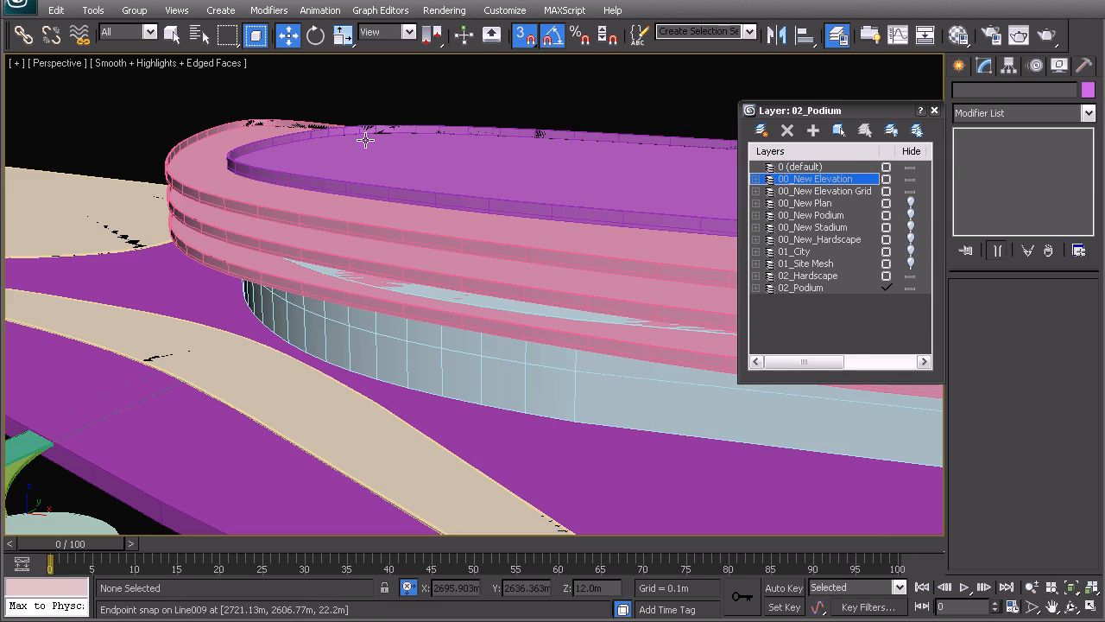
scroll(261, 246, "down", 6)
mouse_move(261, 246)
middle_mouse_down("alt")
mouse_move(604, 298)
mouse_move(455, 318)
middle_mouse_up("alt")
key("F3")
scroll(460, 309, "down", 5)
scroll(455, 318, "up", 5)
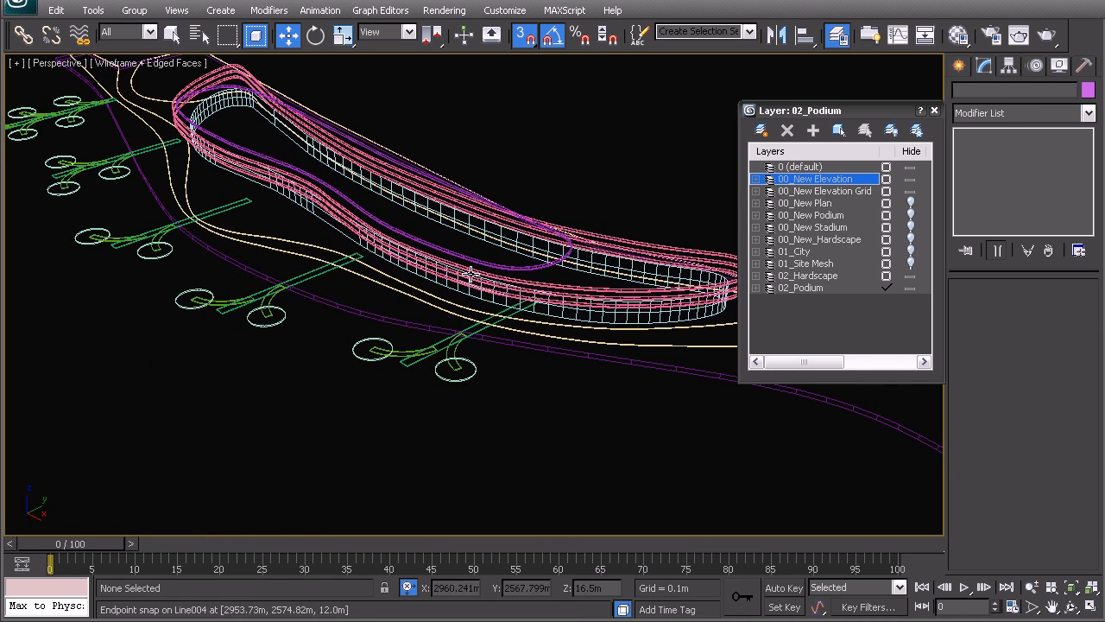
middle_click_drag(371, 217, 500, 279)
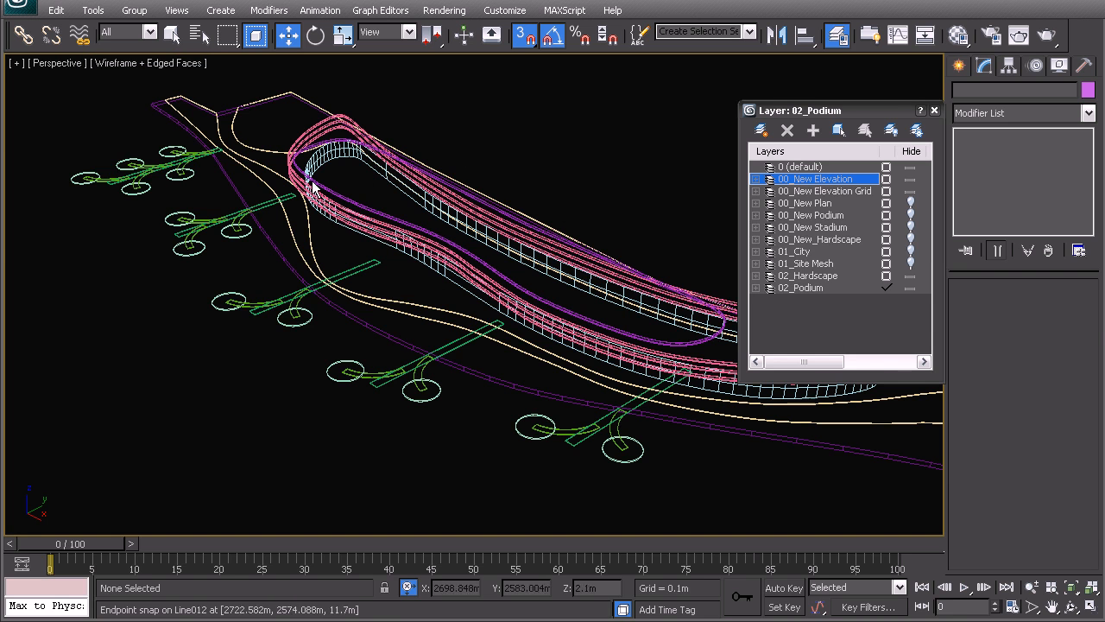
middle_click_drag(483, 254, 477, 314)
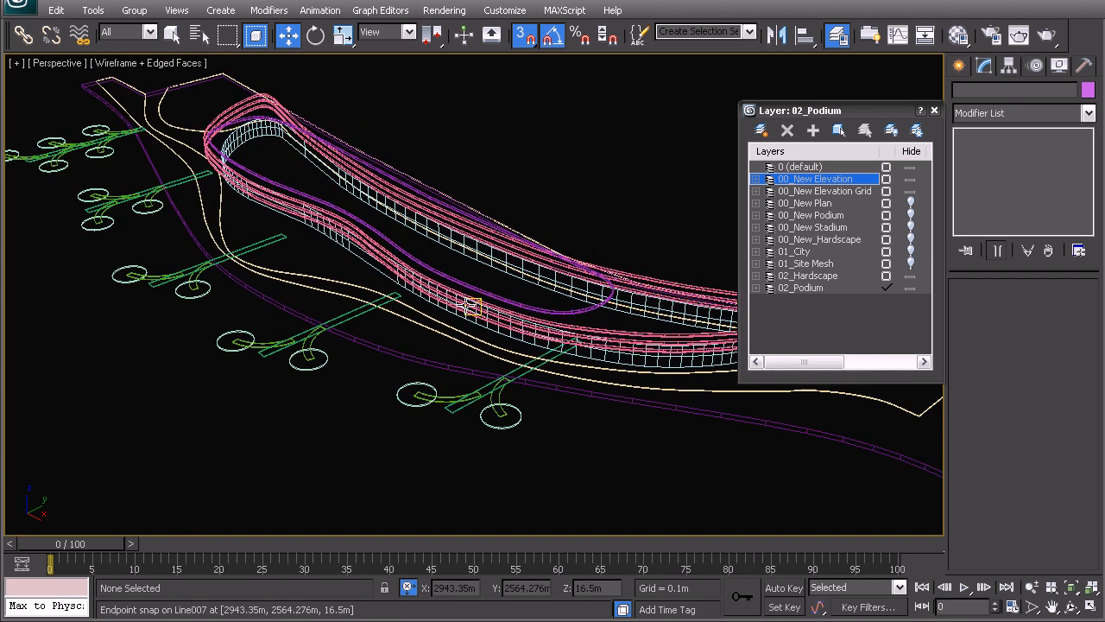
scroll(470, 306, "down", 5)
middle_click_drag(371, 333, 449, 345, "alt")
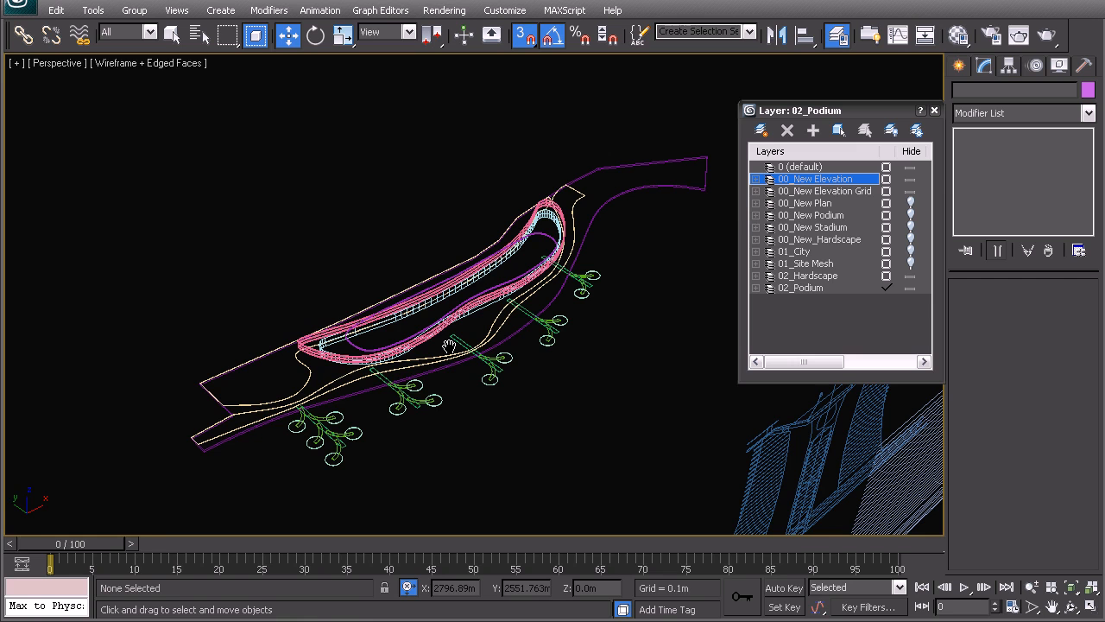
middle_click_drag(437, 368, 442, 349)
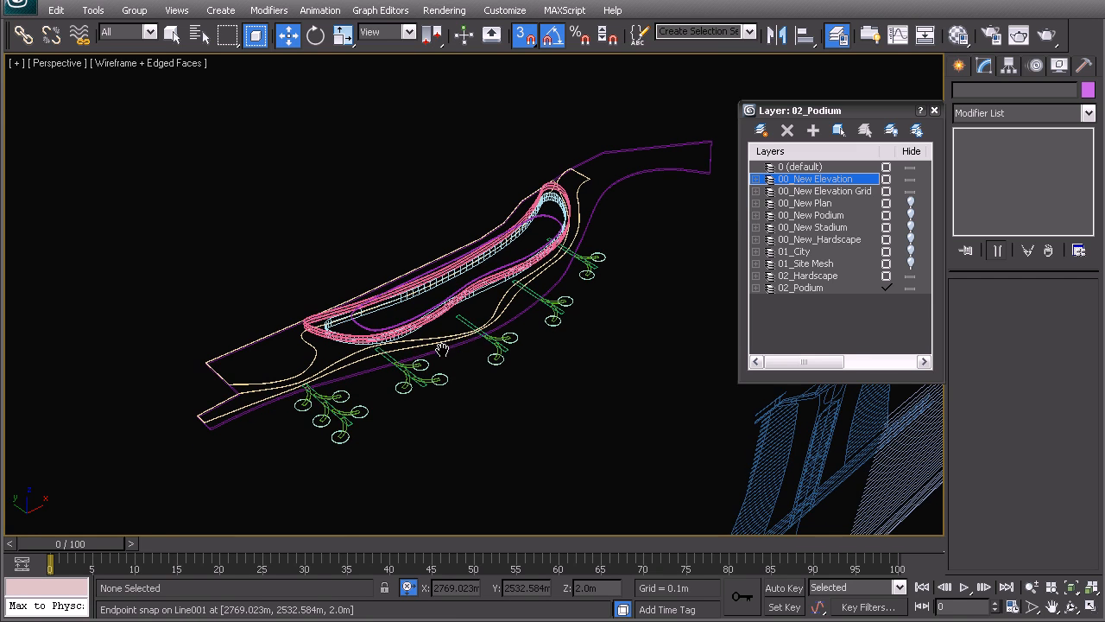